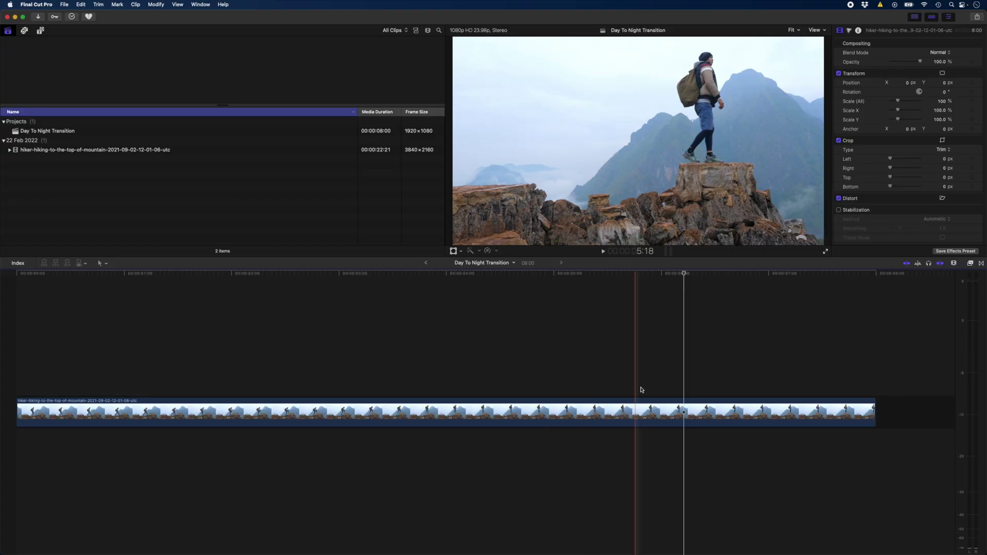
Step: Option-drag the hiker clip upward to stack a duplicate copy above the original
{"action": "left_click_drag", "start_coordinate": [675, 413], "coordinate": [676, 375]}
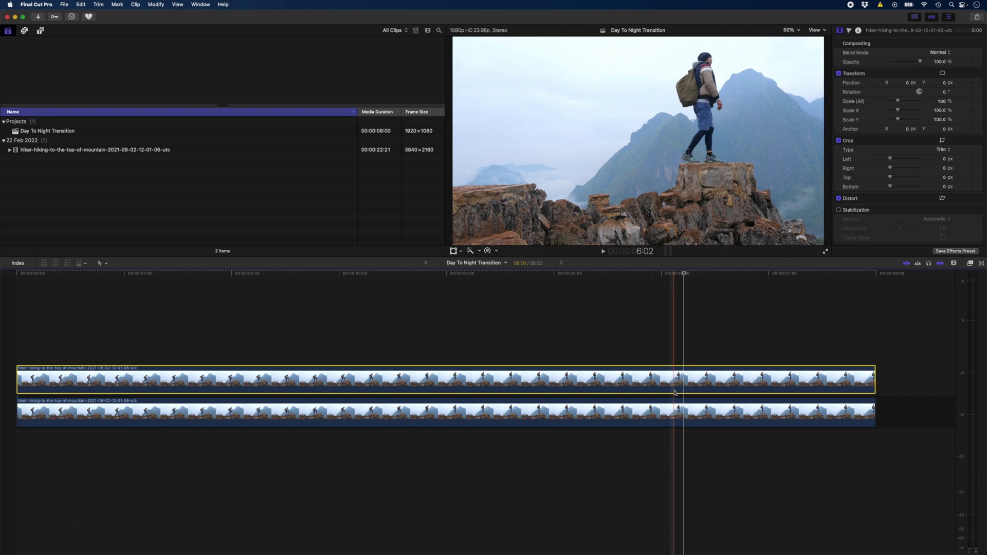
Step: Disable the top hiker copy and warm the lower clip to Temperature 6286 with orange-shifted highlights
{"action": "key", "text": "v"}
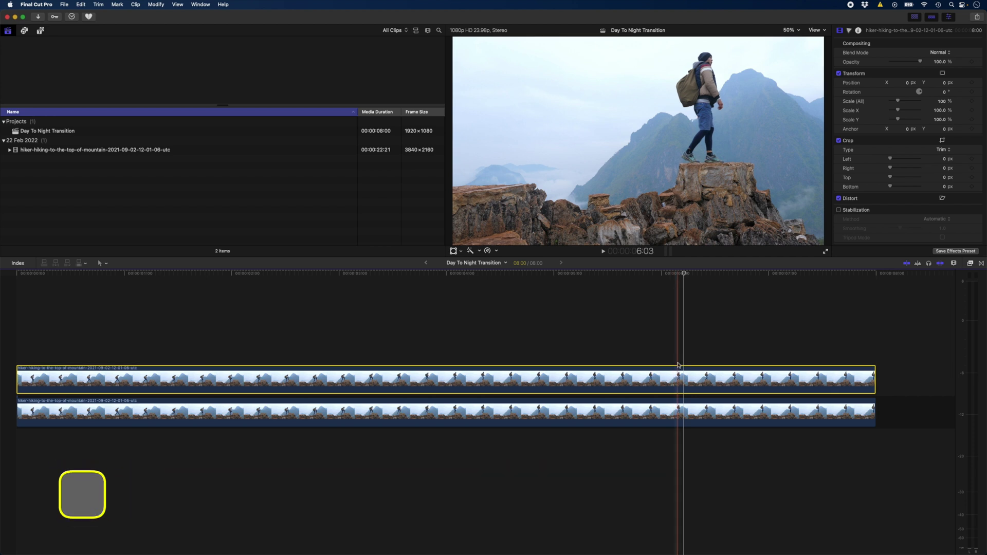
{"action": "left_click", "coordinate": [681, 400]}
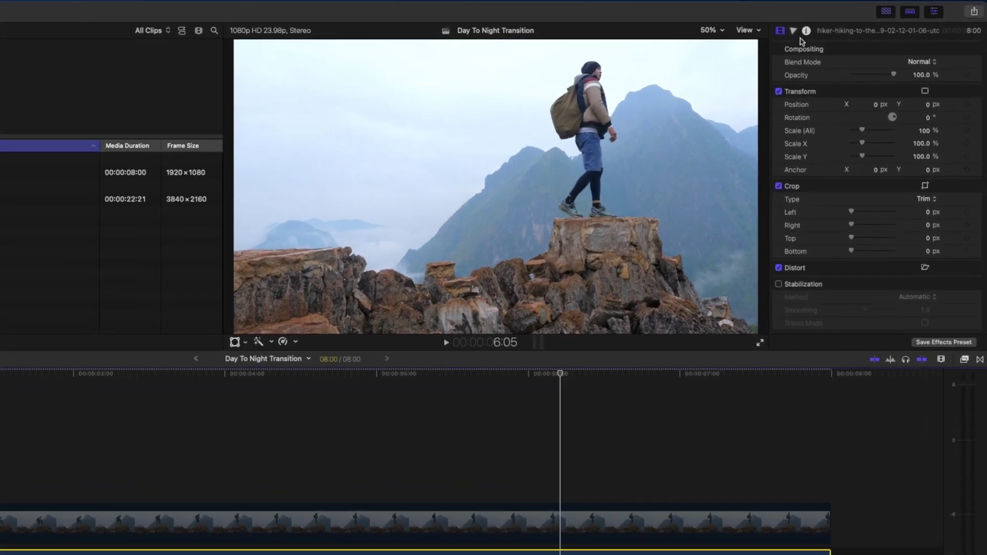
{"action": "left_click", "coordinate": [848, 30]}
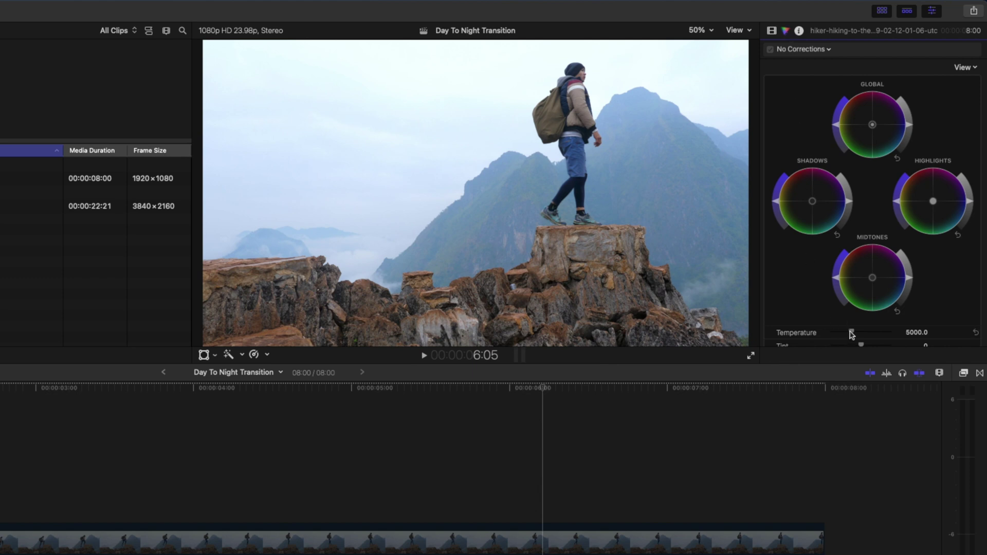
{"action": "left_click_drag", "start_coordinate": [852, 334], "coordinate": [854, 334]}
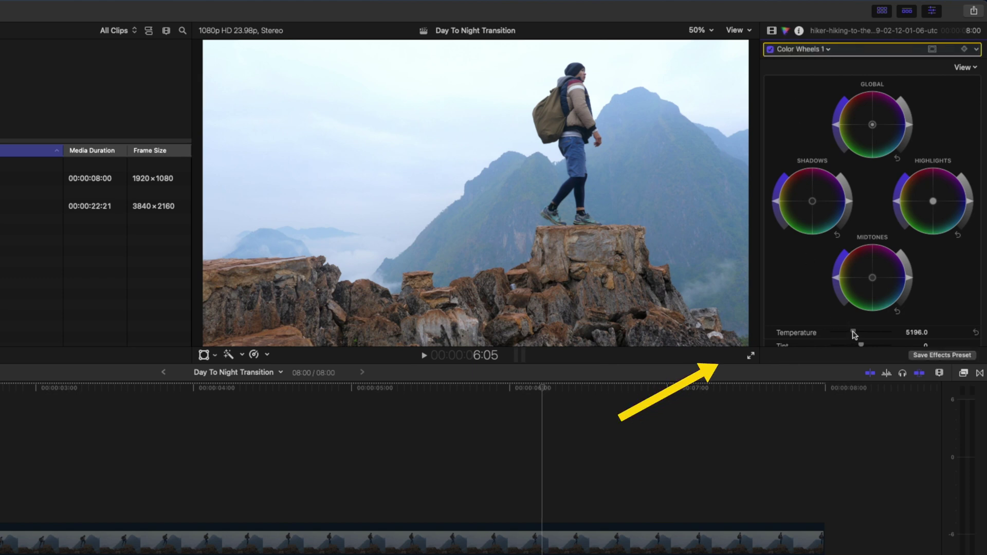
{"action": "left_click", "coordinate": [933, 204]}
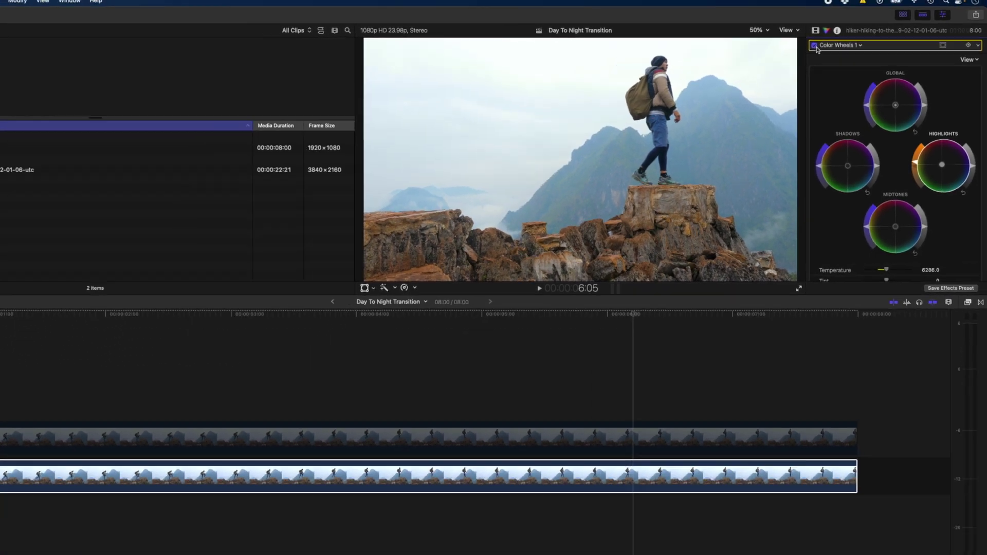
Step: Make the lower clip a compound clip named Day and re-enable the top copy
{"action": "key", "text": "alt+g"}
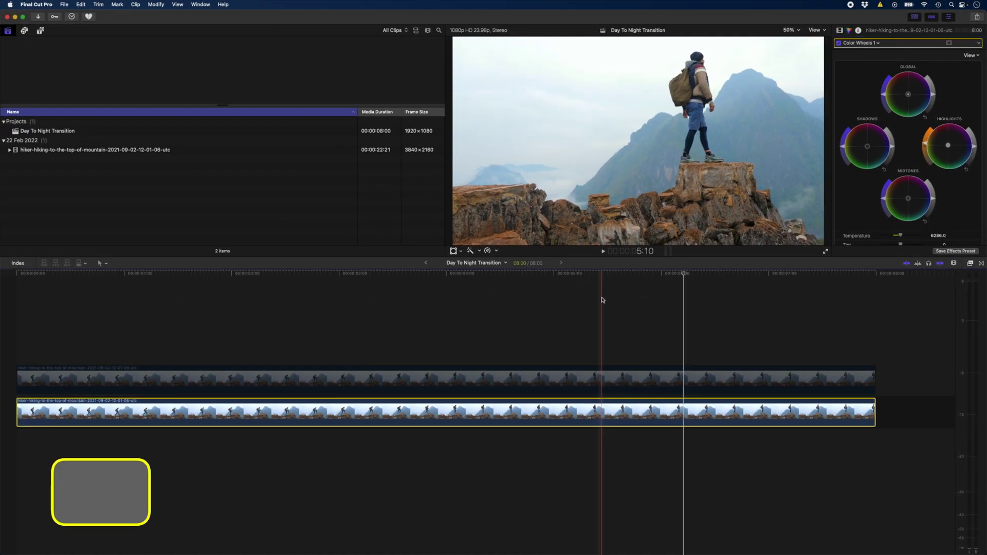
{"action": "type", "text": "Day"}
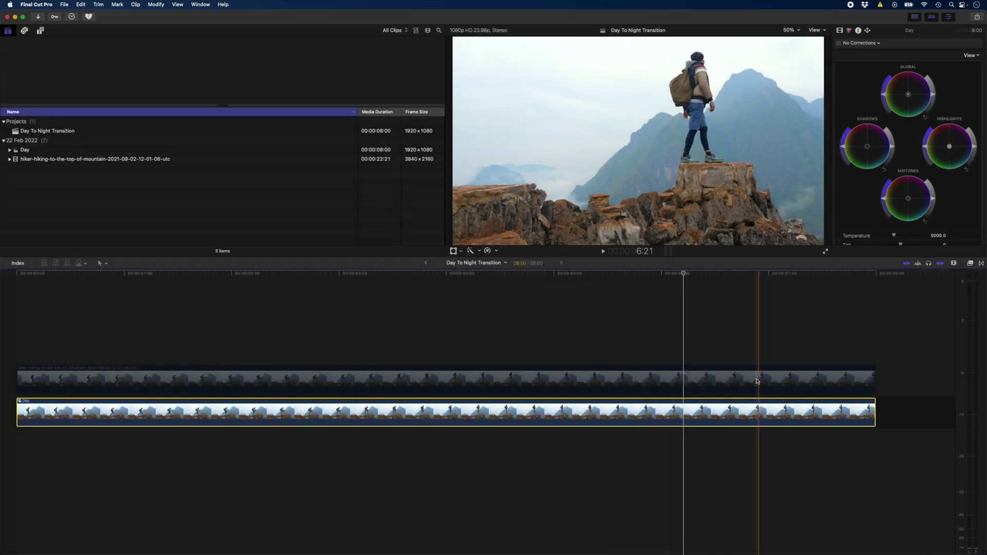
{"action": "left_click", "coordinate": [707, 383]}
{"action": "key", "text": "v"}
{"action": "key", "text": "v"}
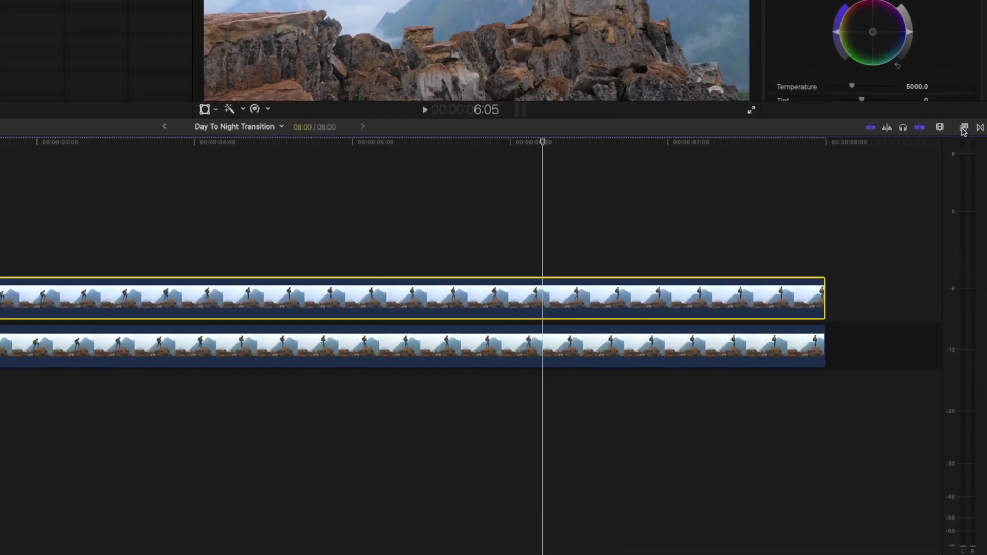
Step: Apply Day into Night to the top copy: Match iMovie off, Protect Skin 40.03, Brightness 0.85
{"action": "left_click", "coordinate": [970, 262]}
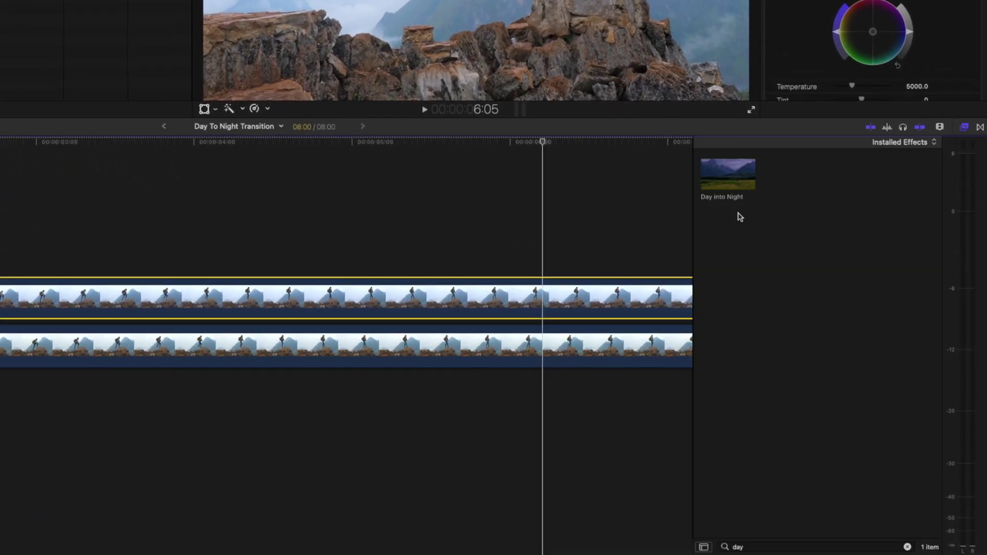
{"action": "left_click_drag", "start_coordinate": [733, 180], "coordinate": [502, 295]}
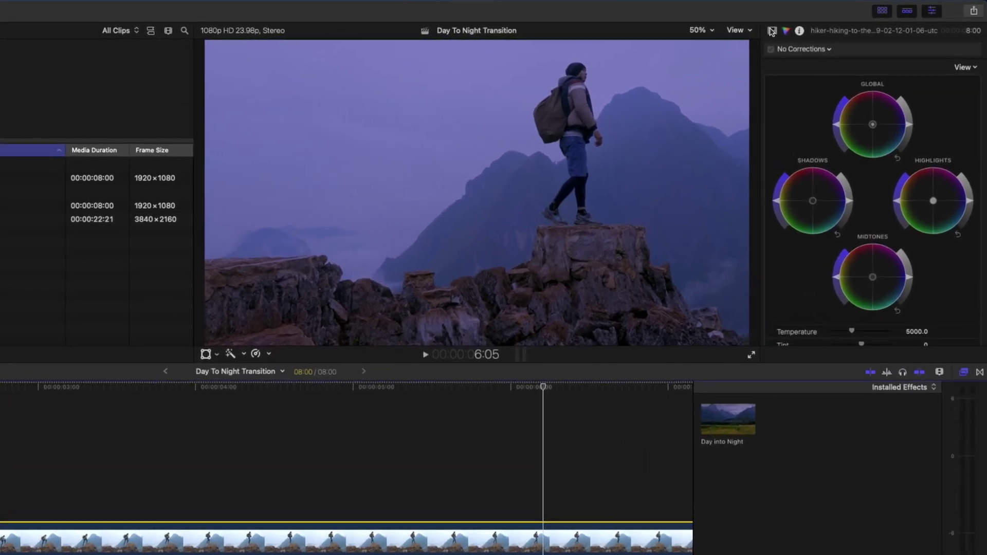
{"action": "left_click", "coordinate": [839, 31]}
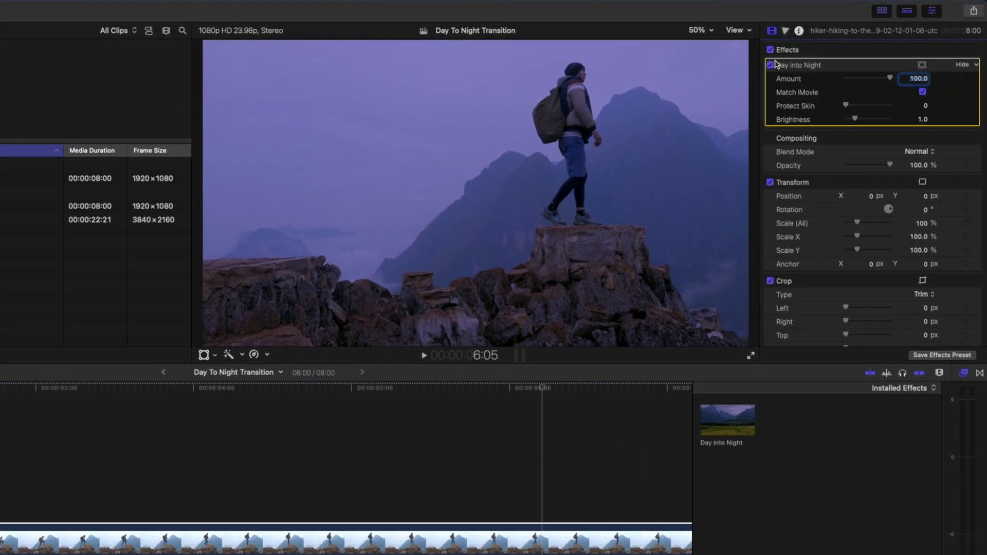
{"action": "left_click", "coordinate": [922, 93]}
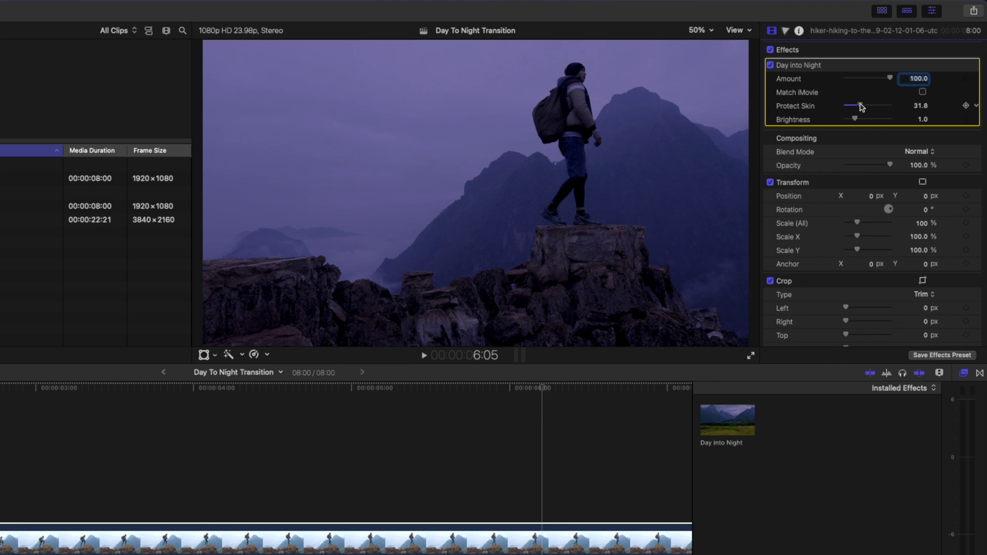
{"action": "left_click_drag", "start_coordinate": [865, 107], "coordinate": [865, 106]}
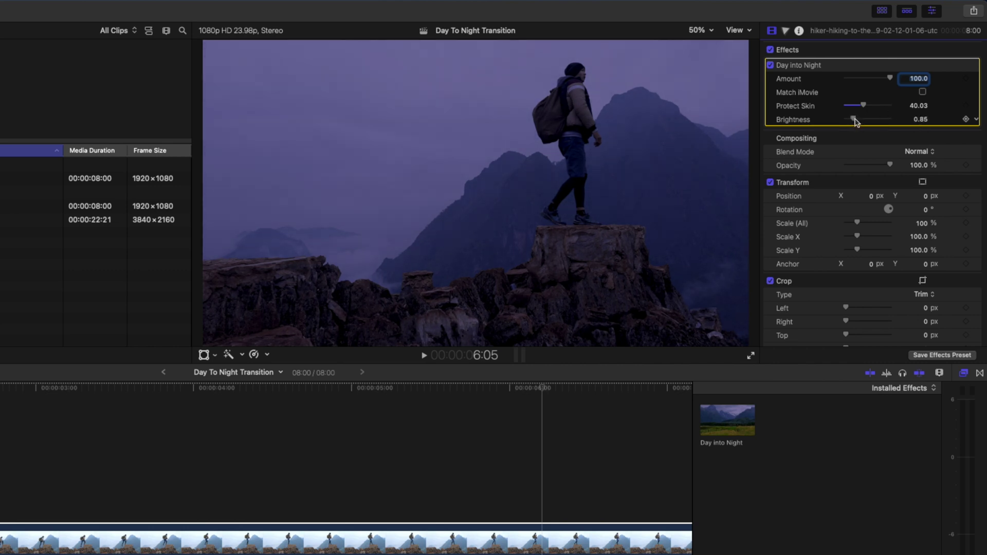
{"action": "left_click", "coordinate": [785, 31]}
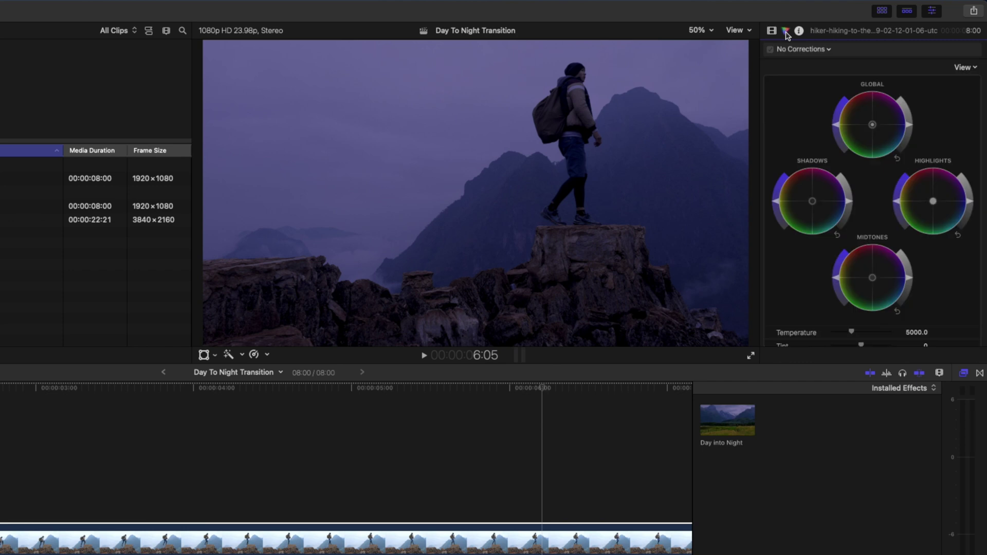
Step: Add a Color Wheels correction tinting the night copy's highlights toward magenta
{"action": "left_click", "coordinate": [814, 205]}
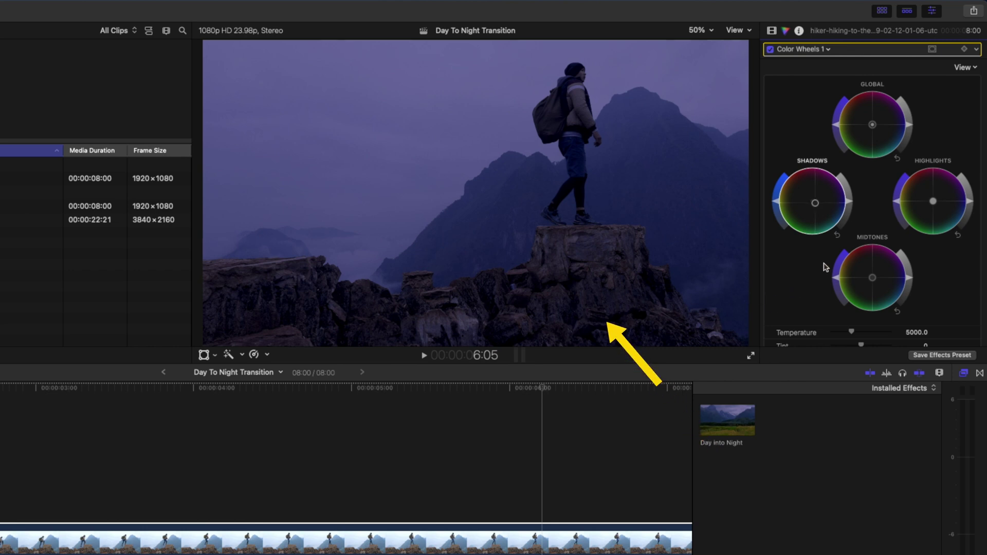
{"action": "left_click", "coordinate": [933, 203]}
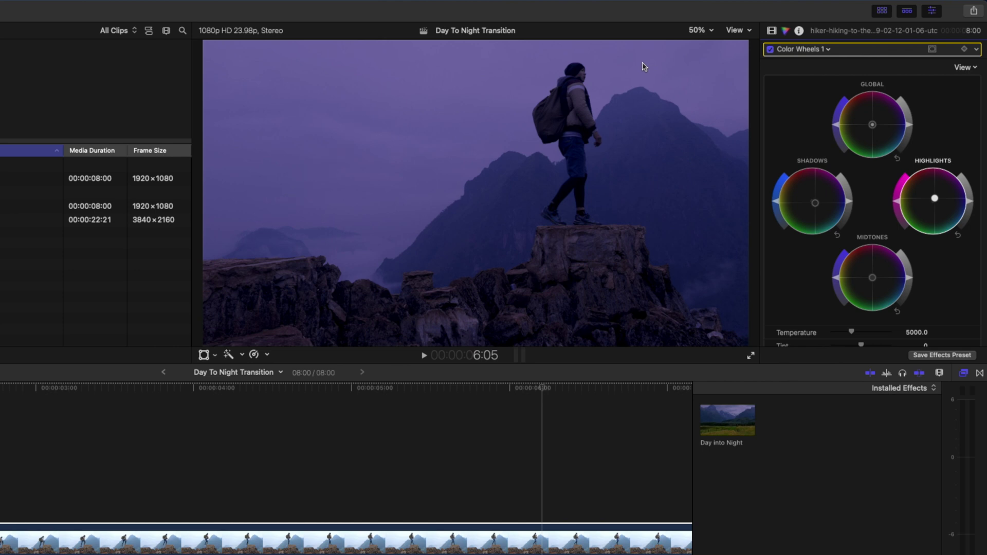
{"action": "left_click", "coordinate": [963, 373]}
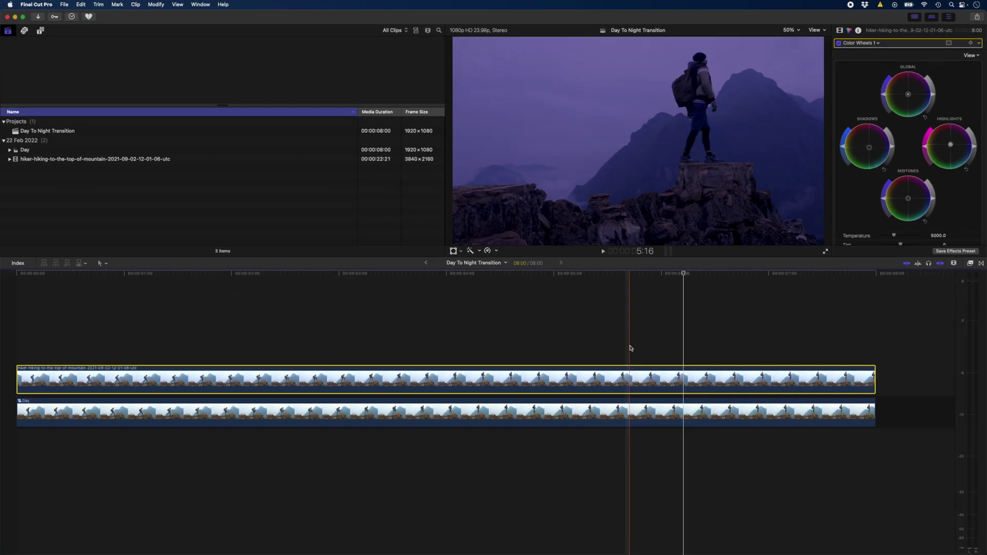
Step: Group the night copy into a compound clip named Night and open it
{"action": "key", "text": "alt+g"}
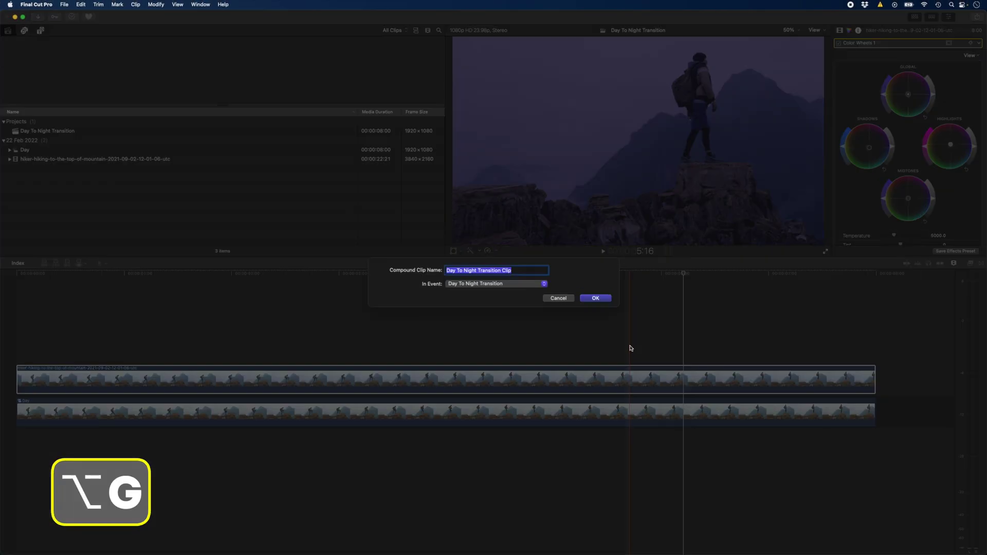
{"action": "type", "text": "Night"}
{"action": "key", "text": "Return"}
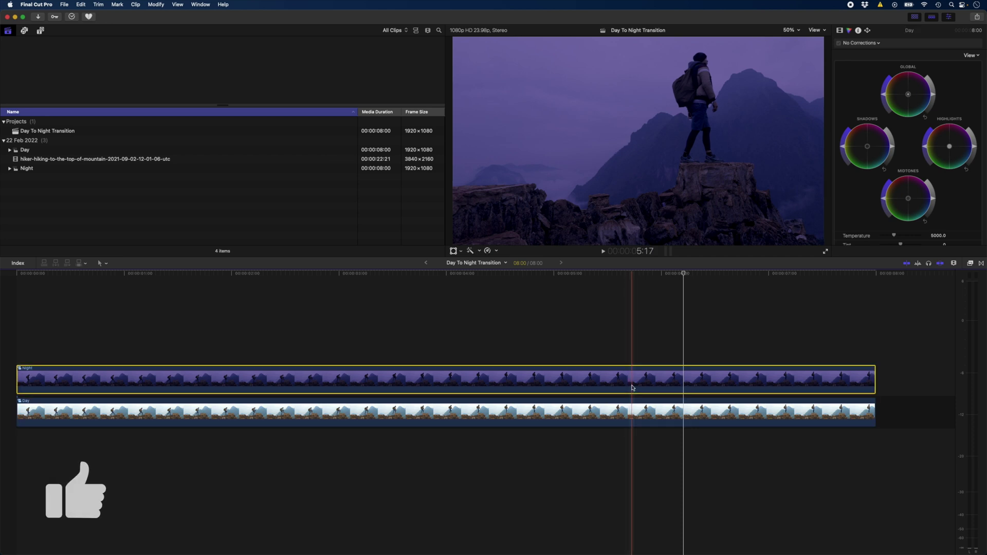
{"action": "key", "text": "Delete"}
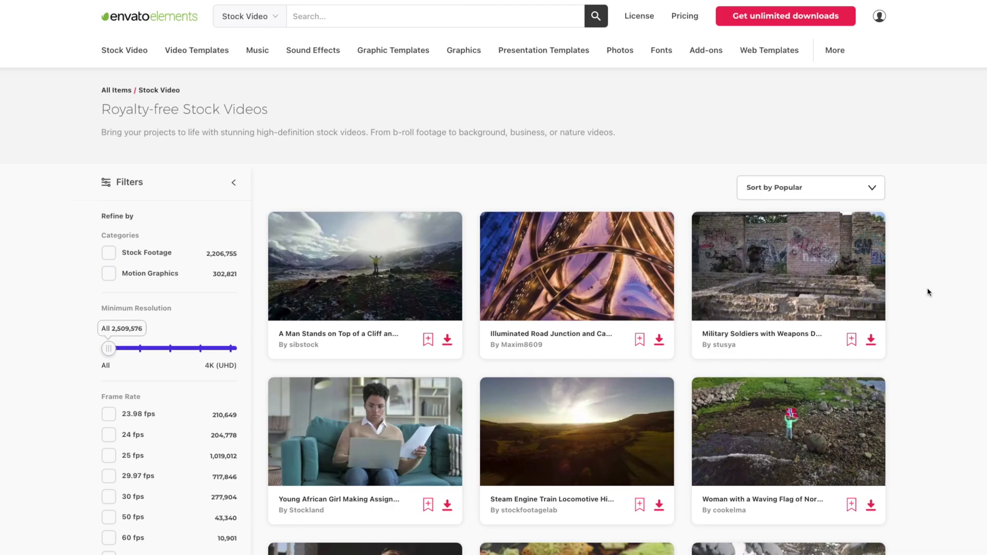
Step: Browse Envato stock videos and sound effects, filtering sound effects to Transitions & Movement
{"action": "scroll", "coordinate": [926, 288], "scroll_direction": "down", "scroll_amount": 5}
{"action": "scroll", "coordinate": [927, 288], "scroll_direction": "down", "scroll_amount": 5}
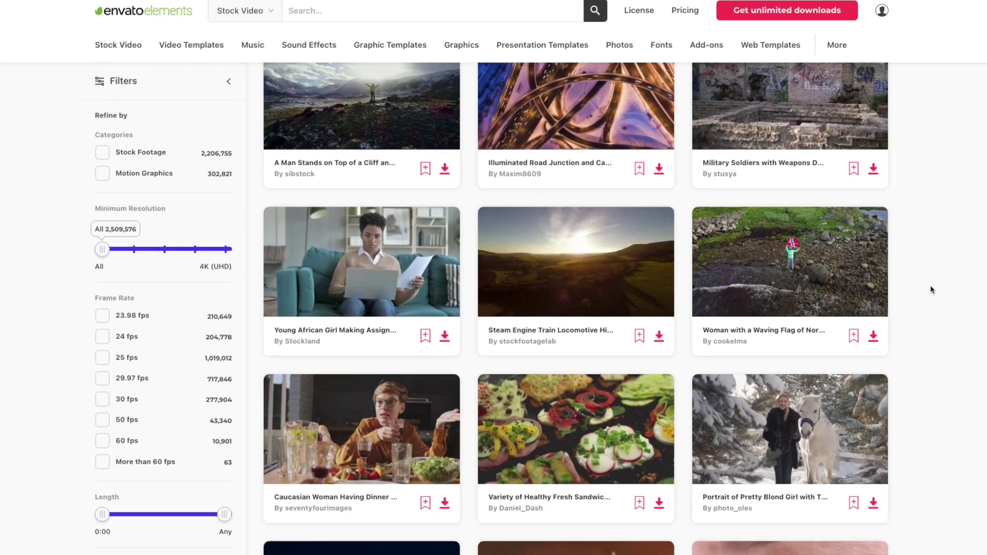
{"action": "scroll", "coordinate": [927, 288], "scroll_direction": "down", "scroll_amount": 5}
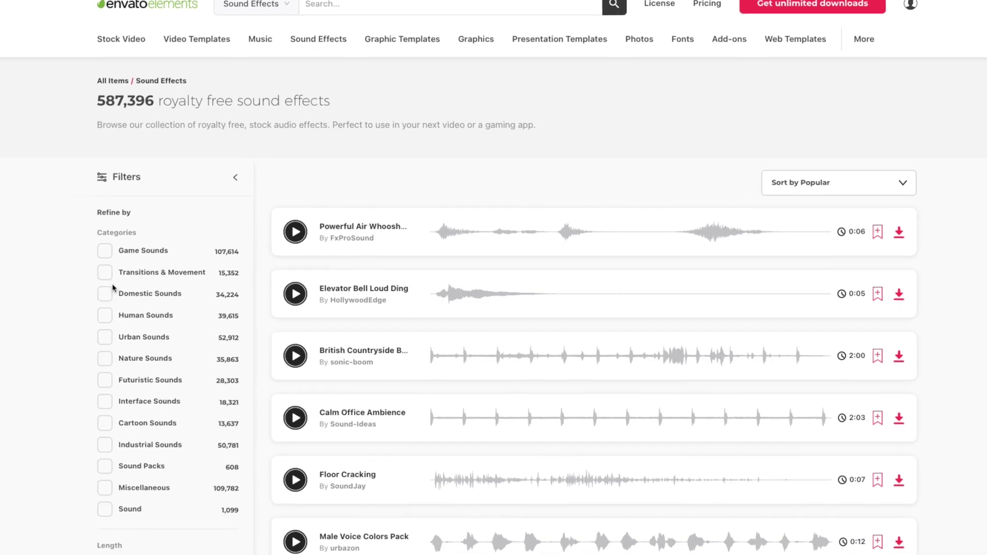
{"action": "left_click", "coordinate": [109, 274]}
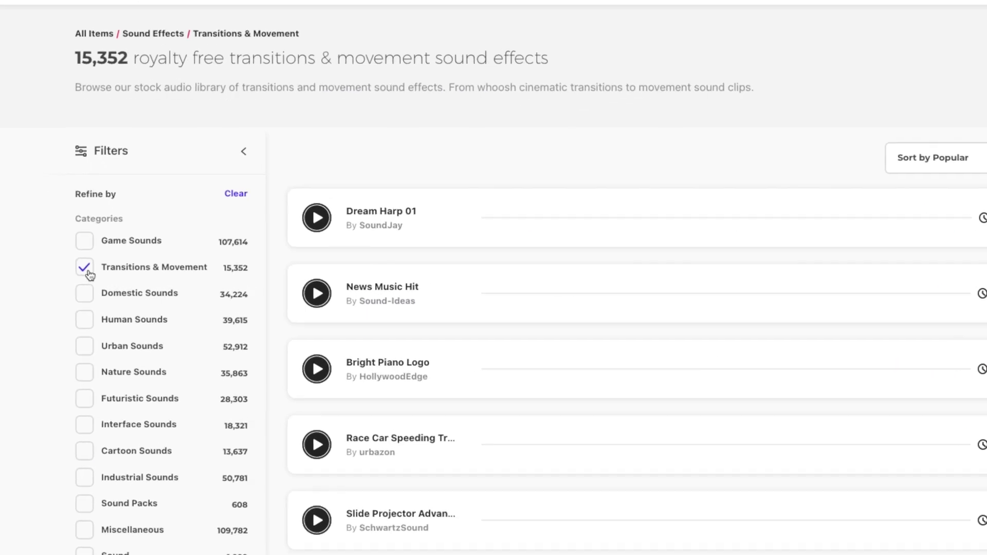
{"action": "scroll", "coordinate": [489, 328], "scroll_direction": "down", "scroll_amount": 3}
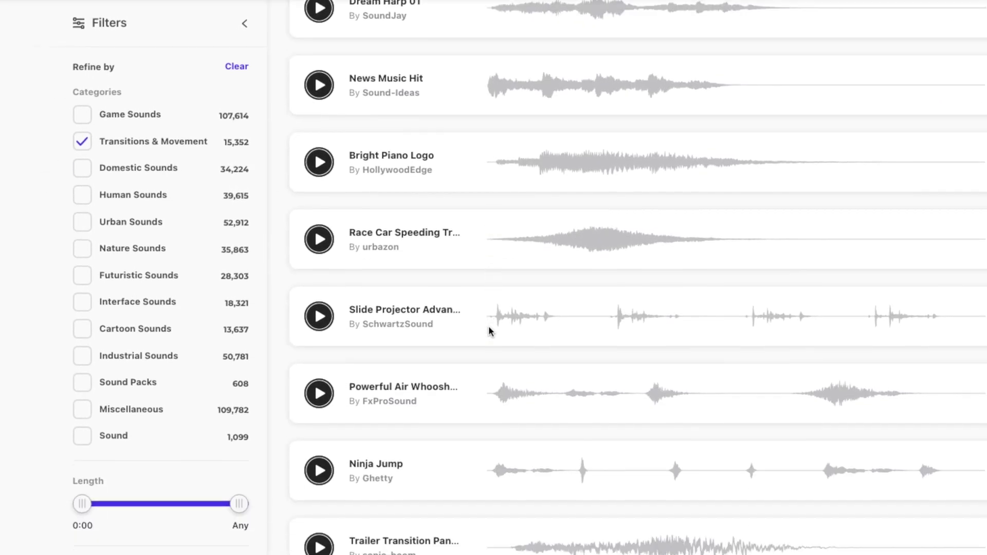
{"action": "scroll", "coordinate": [489, 329], "scroll_direction": "down", "scroll_amount": 1}
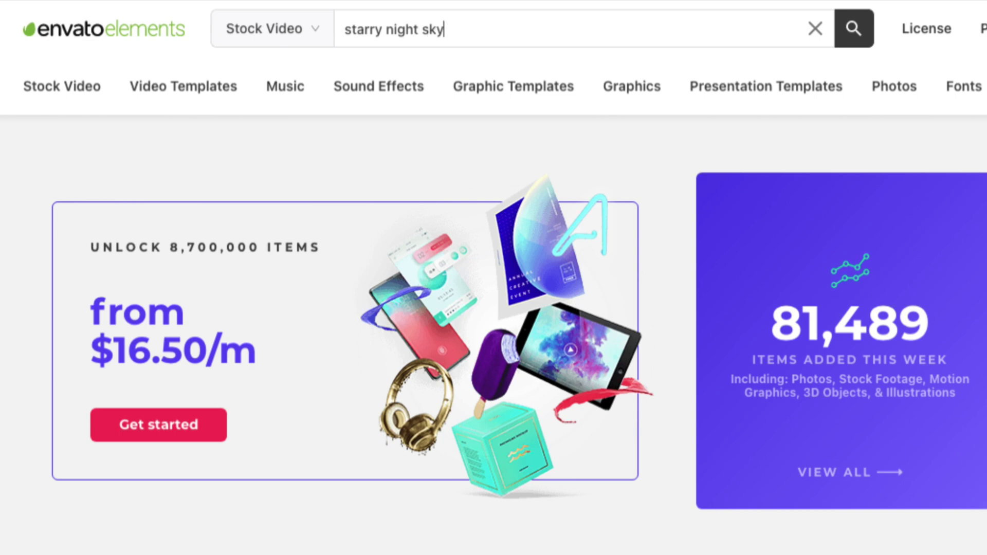
Step: Search 'starry night sky', then preview and download the 'Night starry sky with the Milky Way' clip
{"action": "key", "text": "Return"}
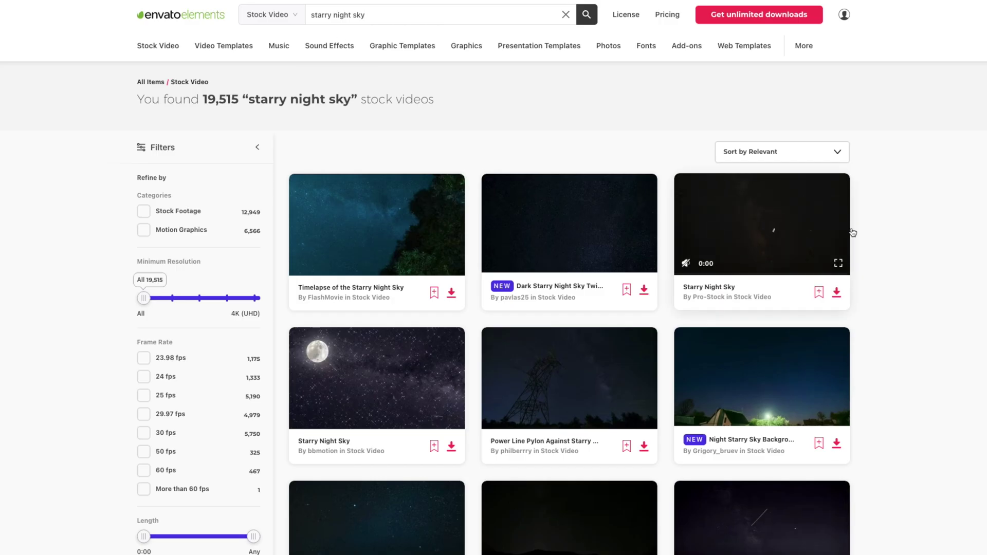
{"action": "mouse_move", "coordinate": [341, 355]}
{"action": "scroll", "coordinate": [341, 354], "scroll_direction": "down", "scroll_amount": 8}
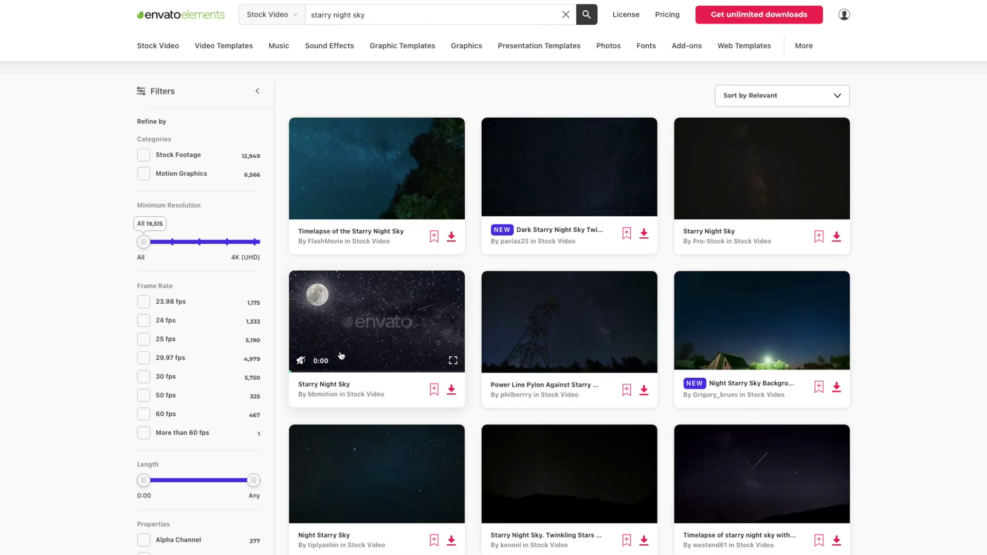
{"action": "scroll", "coordinate": [569, 307], "scroll_direction": "down", "scroll_amount": 3}
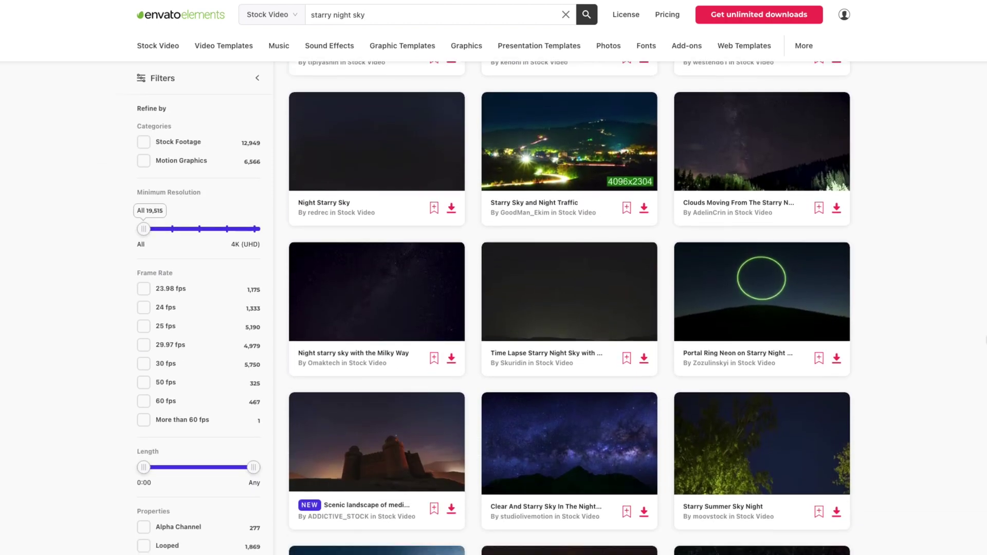
{"action": "left_click", "coordinate": [424, 277]}
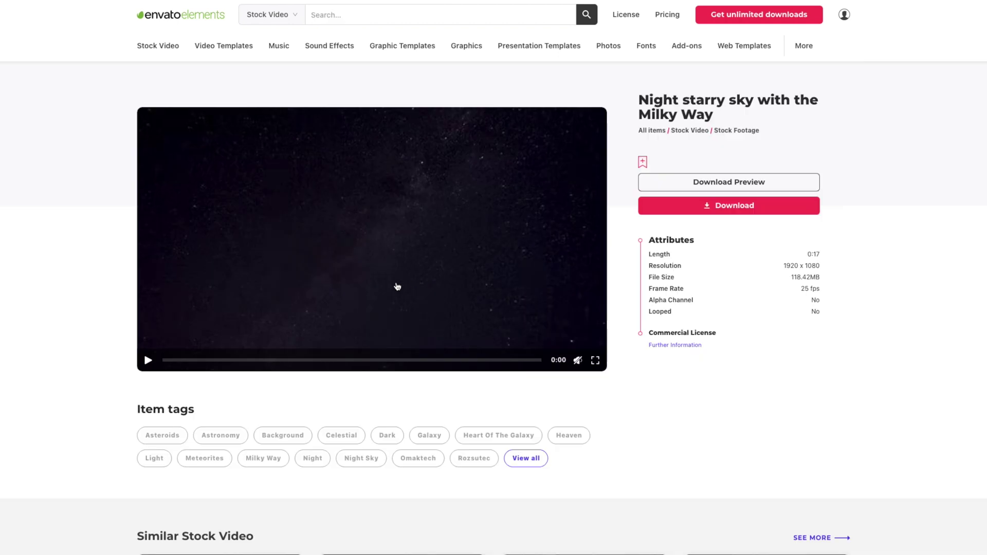
{"action": "left_click", "coordinate": [149, 359]}
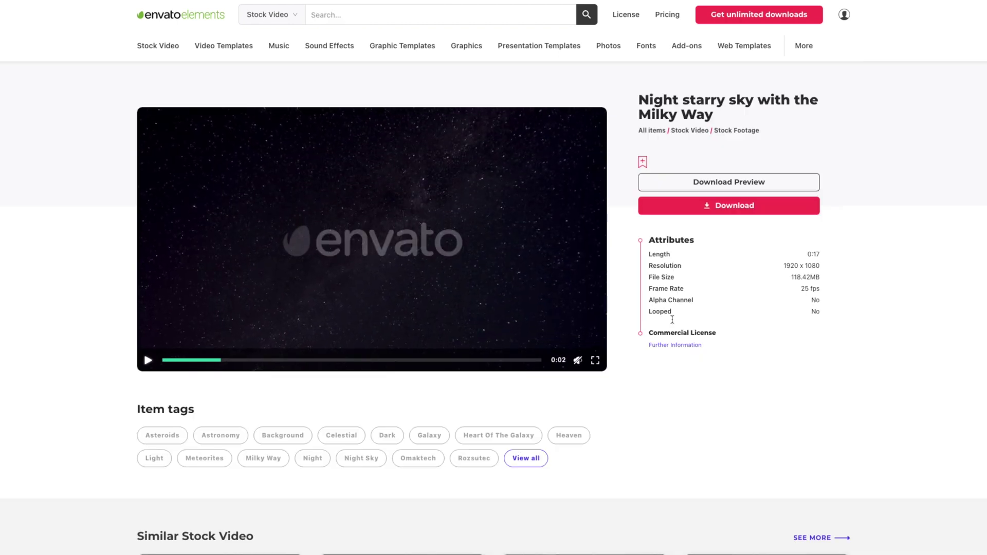
{"action": "left_click", "coordinate": [751, 204]}
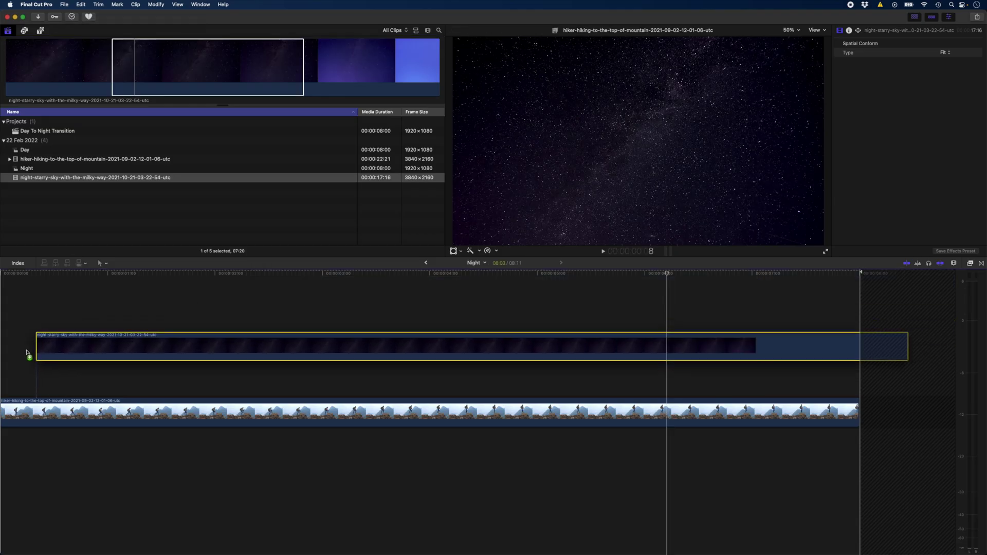
Step: Place the night-sky clip above the hiker, trim it to end at 8:00, and duplicate the hiker on top
{"action": "left_click_drag", "start_coordinate": [34, 348], "coordinate": [7, 352]}
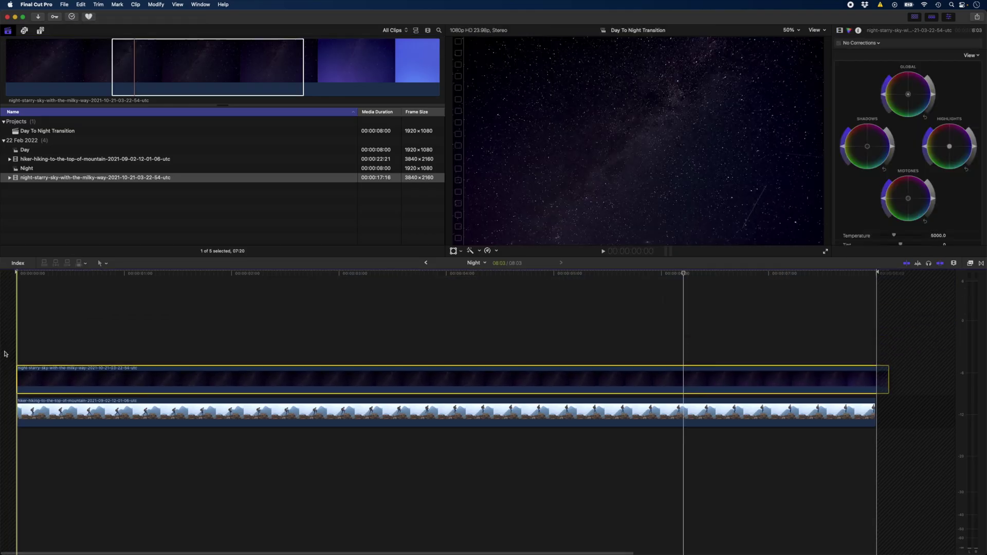
{"action": "left_click", "coordinate": [884, 372]}
{"action": "left_click_drag", "start_coordinate": [884, 371], "coordinate": [875, 371]}
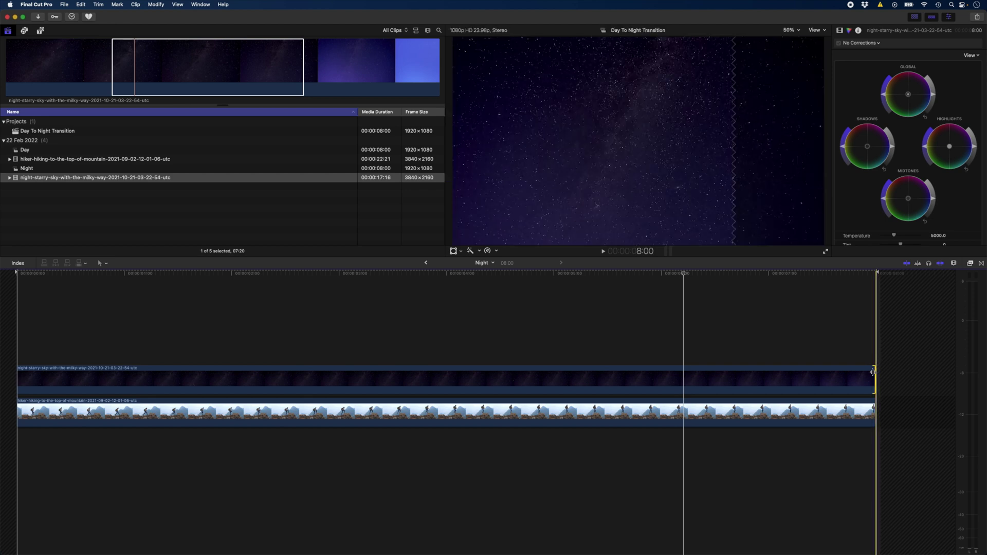
{"action": "left_click", "coordinate": [495, 411]}
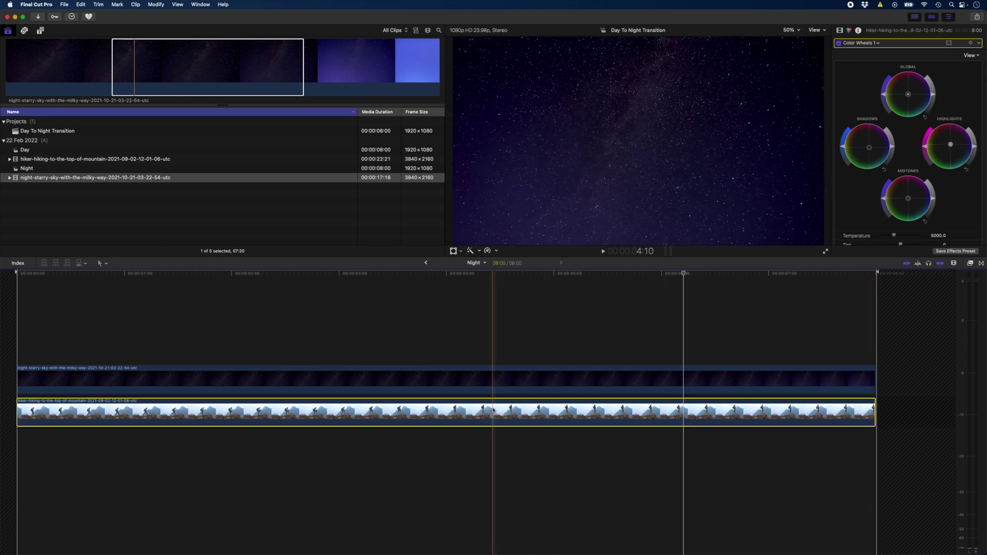
{"action": "left_click_drag", "start_coordinate": [492, 411], "coordinate": [492, 301]}
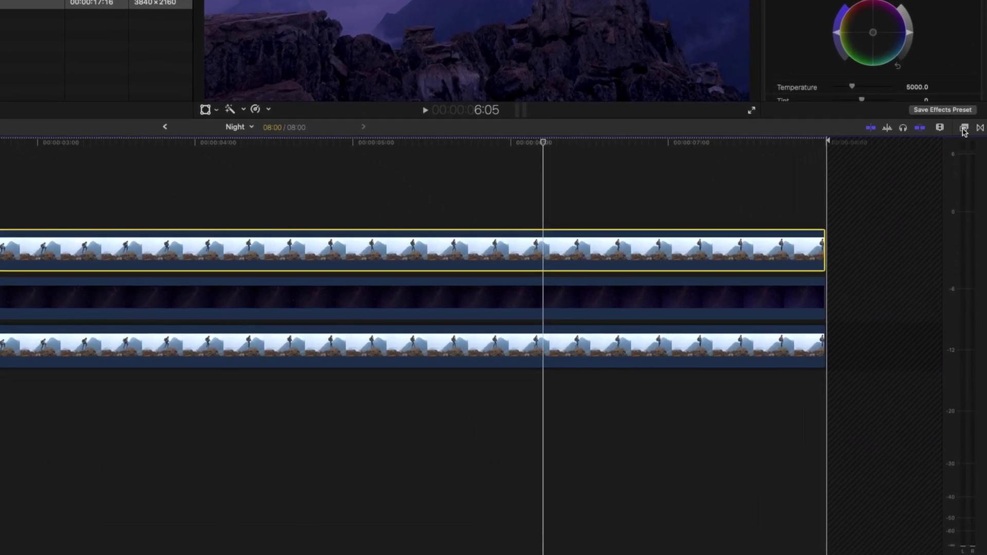
Step: Apply the Luma Keyer effect to the top hiker clip
{"action": "left_click", "coordinate": [970, 263]}
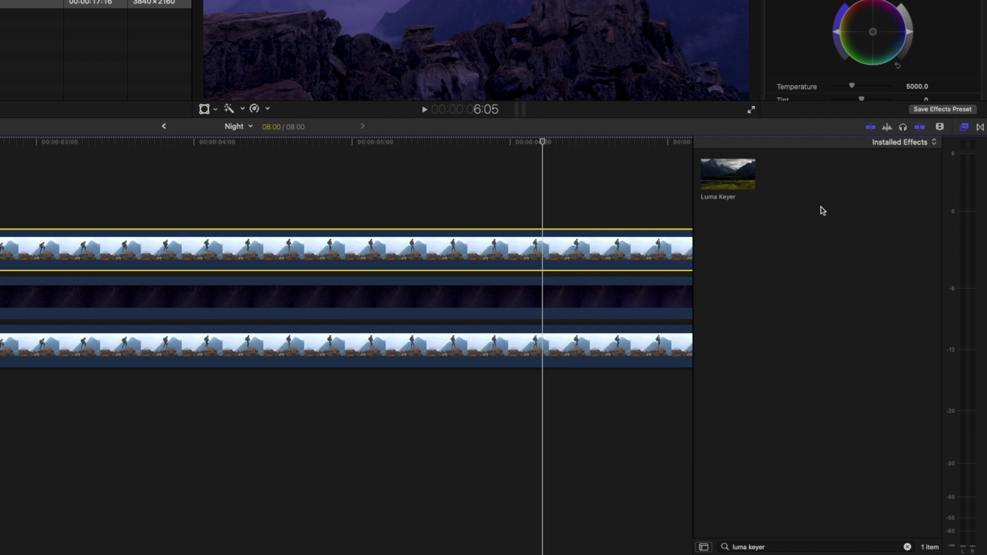
{"action": "left_click_drag", "start_coordinate": [723, 178], "coordinate": [530, 255]}
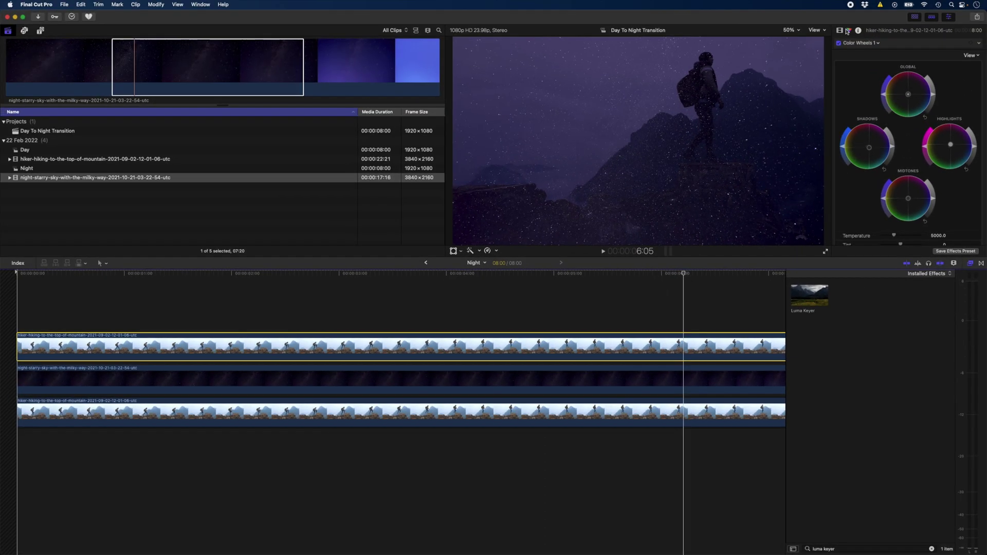
{"action": "left_click", "coordinate": [839, 31]}
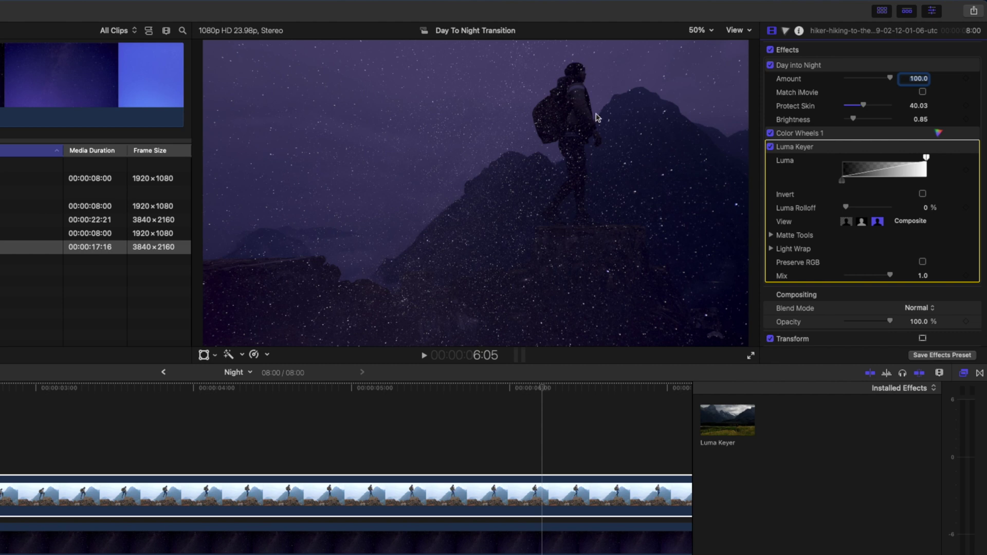
Step: Show the Luma Keyer as a matte and tighten black and white points until the sky is white
{"action": "left_click", "coordinate": [861, 223]}
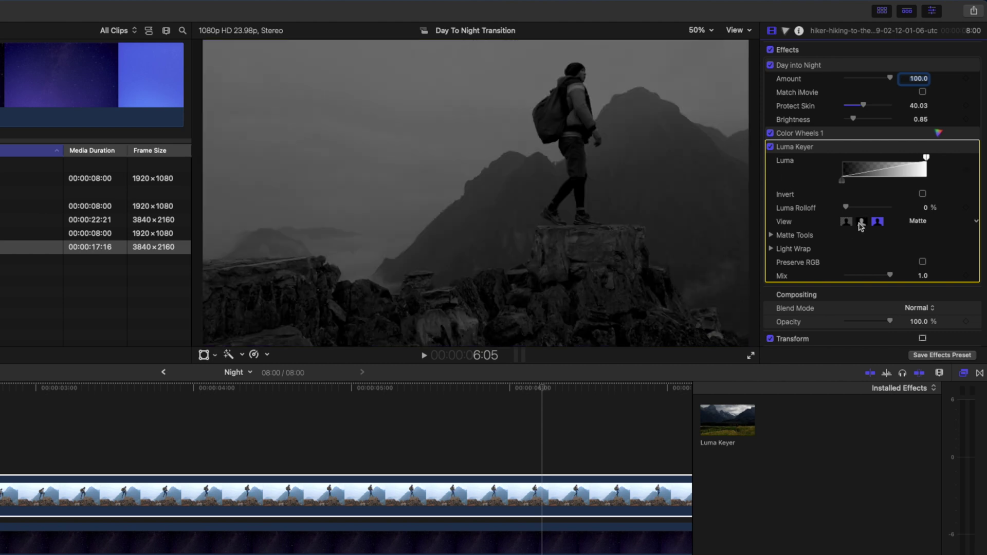
{"action": "left_click_drag", "start_coordinate": [842, 181], "coordinate": [860, 185]}
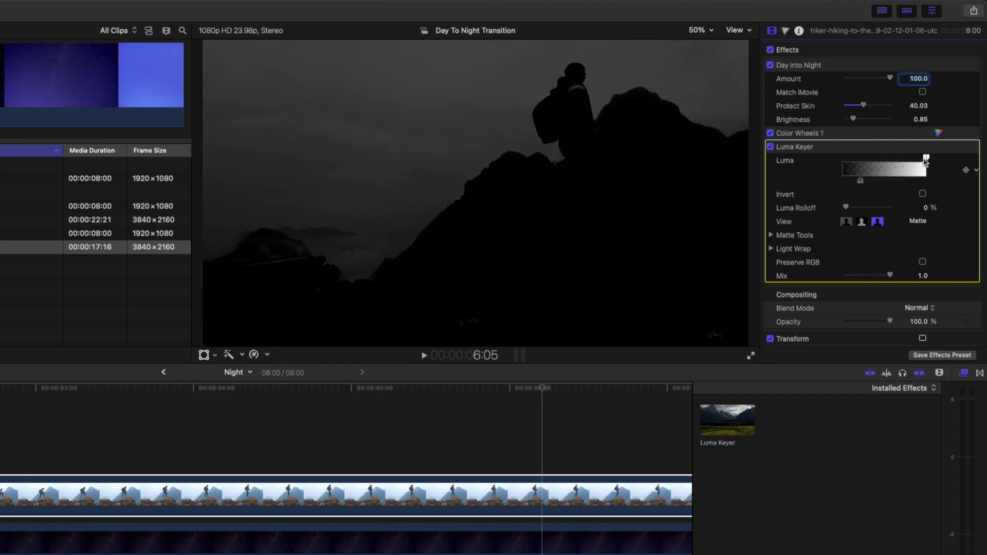
{"action": "left_click_drag", "start_coordinate": [925, 159], "coordinate": [868, 165]}
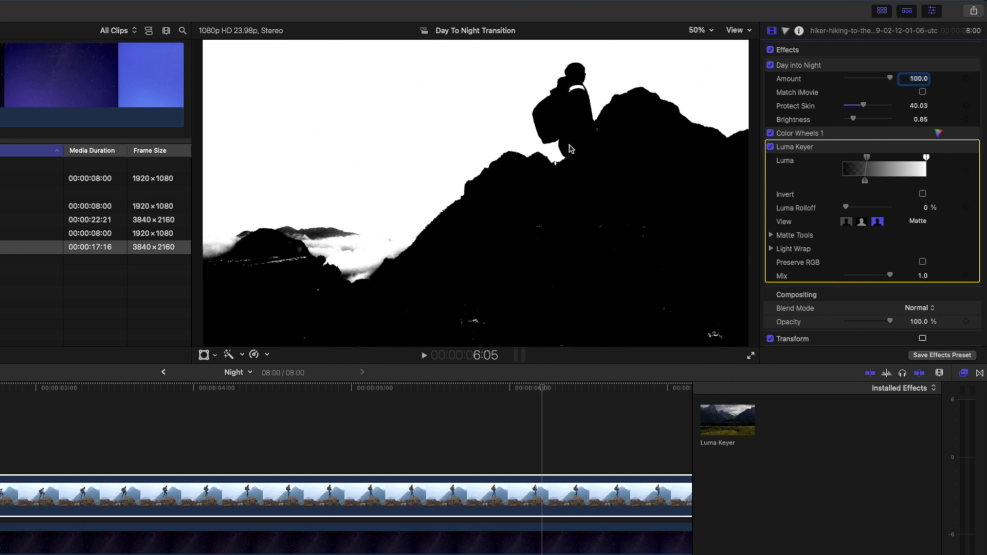
{"action": "left_click_drag", "start_coordinate": [382, 437], "coordinate": [340, 472]}
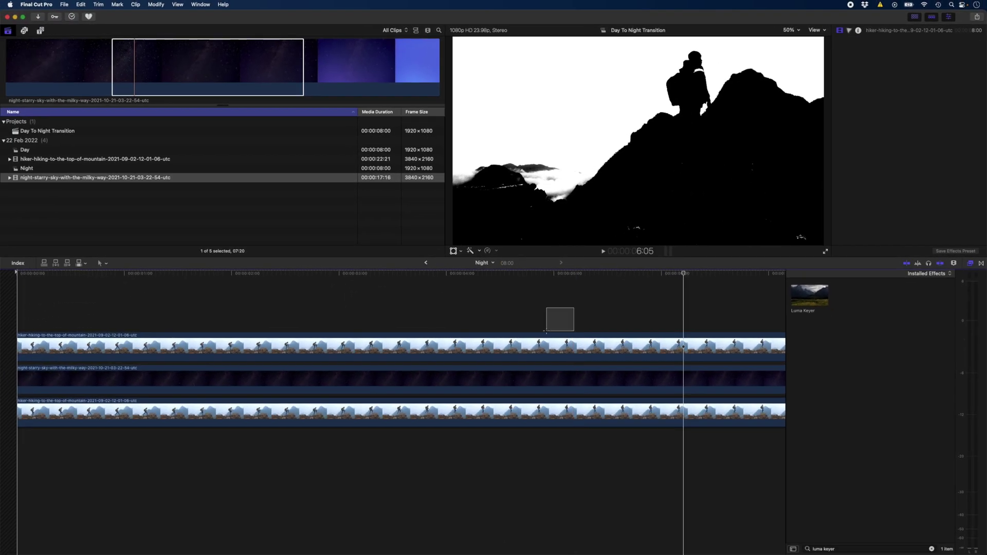
Step: Combine the keyed hiker and night-sky clips into a compound clip named Stars and open it
{"action": "left_click_drag", "start_coordinate": [546, 332], "coordinate": [530, 372]}
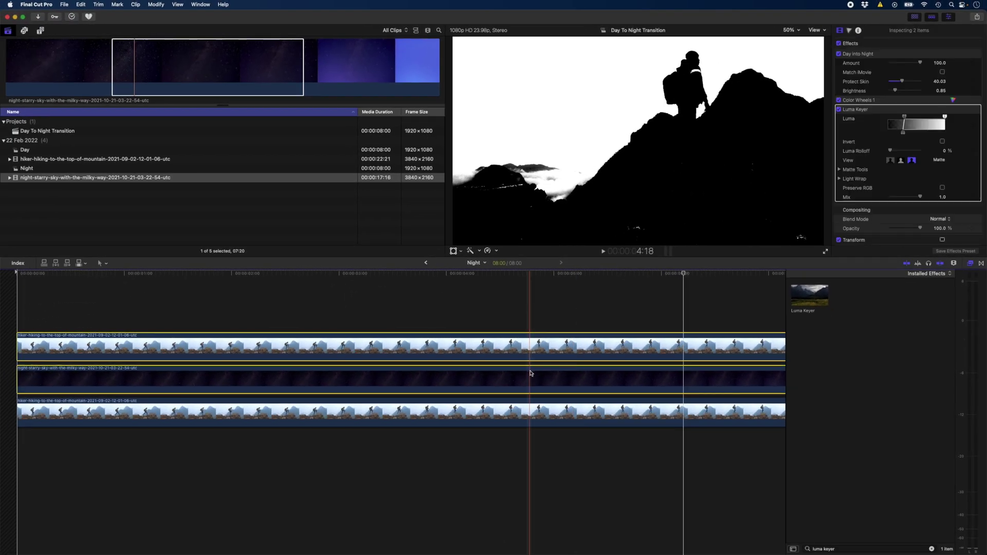
{"action": "key", "text": "alt+g"}
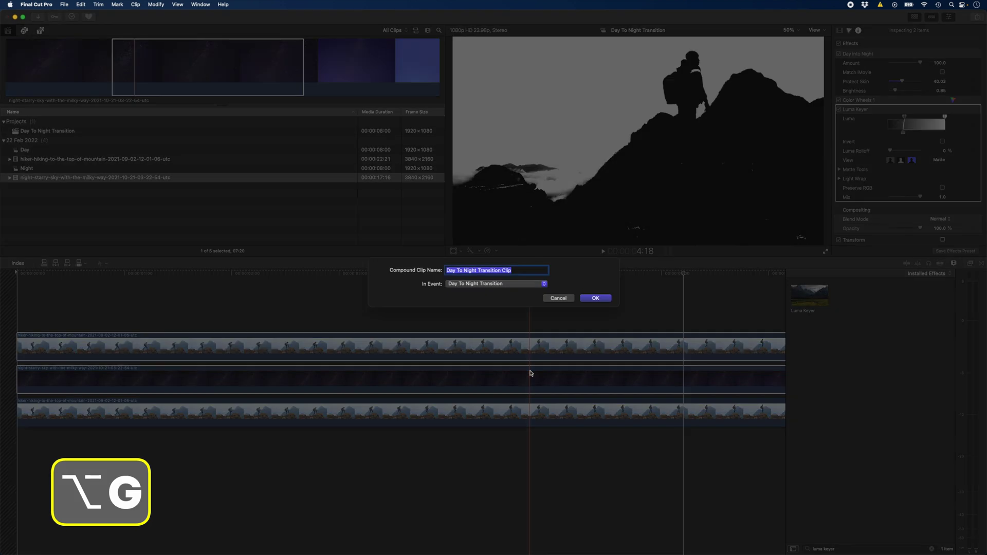
{"action": "type", "text": "Stars"}
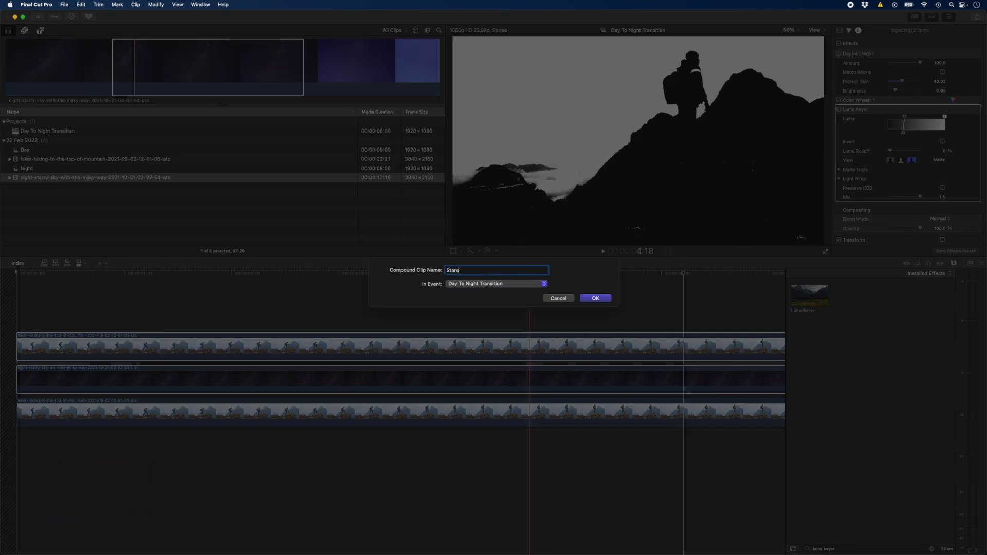
{"action": "key", "text": "Return"}
{"action": "double_click", "coordinate": [518, 377]}
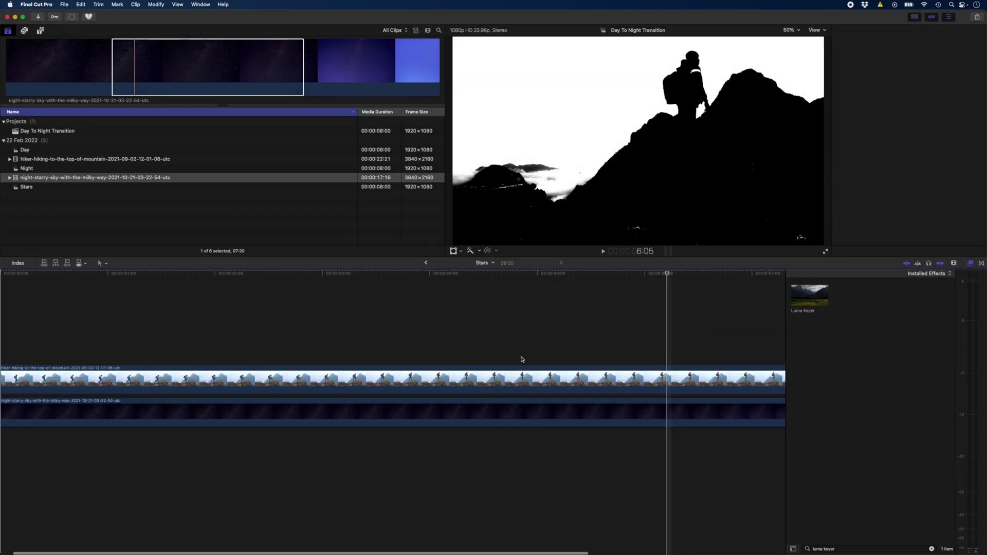
Step: Set the hiker clip's Luma Keyer view to Composite and its blend mode to Stencil Luma
{"action": "left_click", "coordinate": [561, 368]}
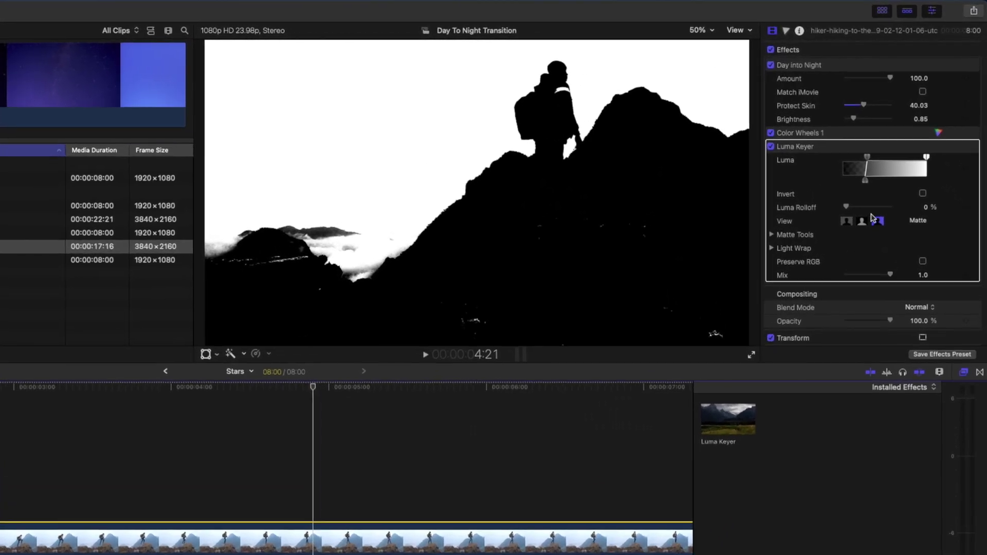
{"action": "left_click", "coordinate": [845, 223]}
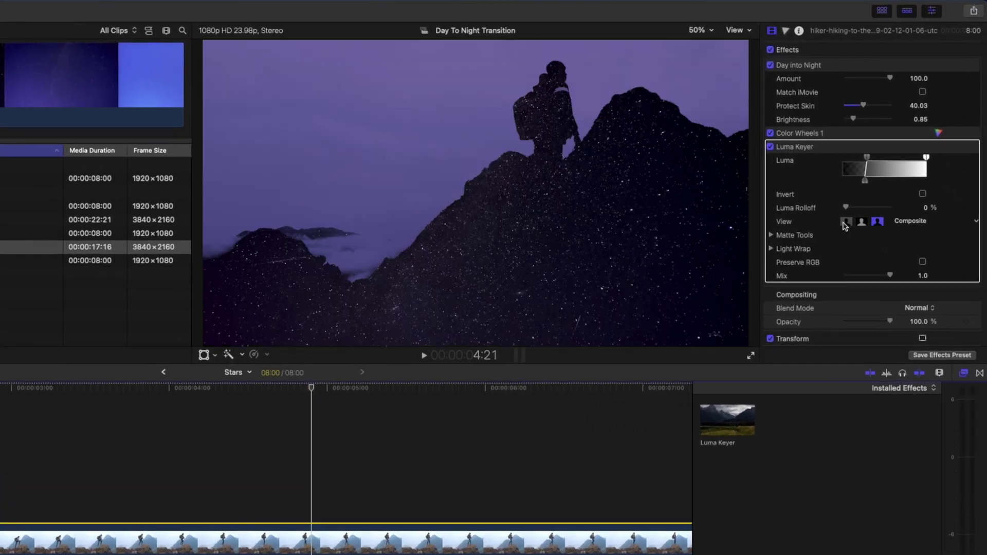
{"action": "scroll", "coordinate": [896, 210], "scroll_direction": "down", "scroll_amount": 5}
{"action": "left_click", "coordinate": [919, 184]}
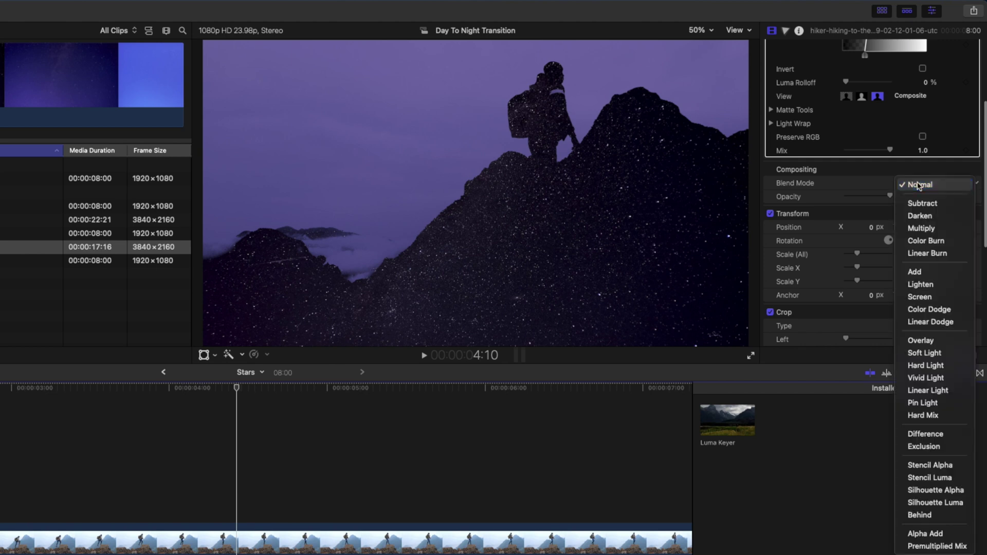
{"action": "left_click", "coordinate": [940, 477]}
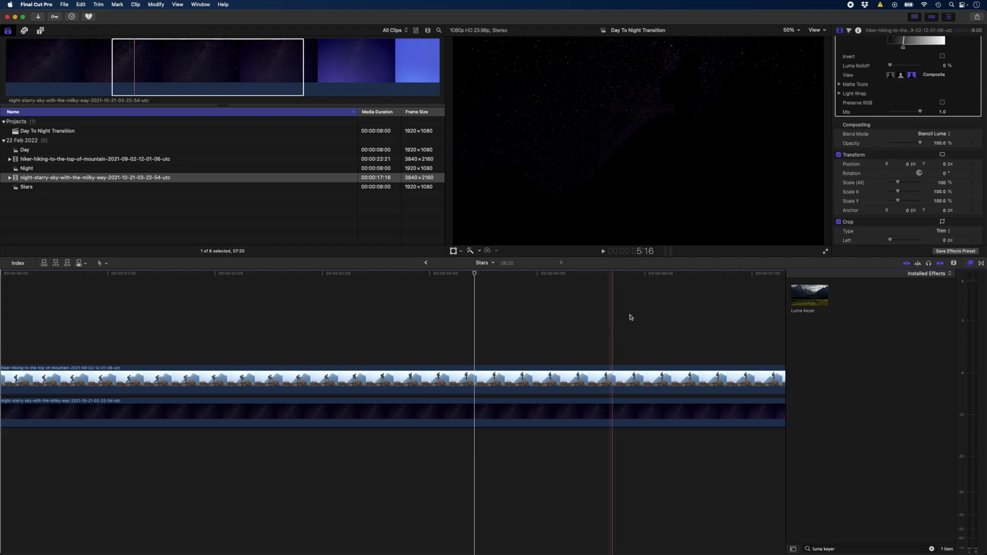
{"action": "scroll", "coordinate": [396, 449], "scroll_direction": "right", "scroll_amount": 5}
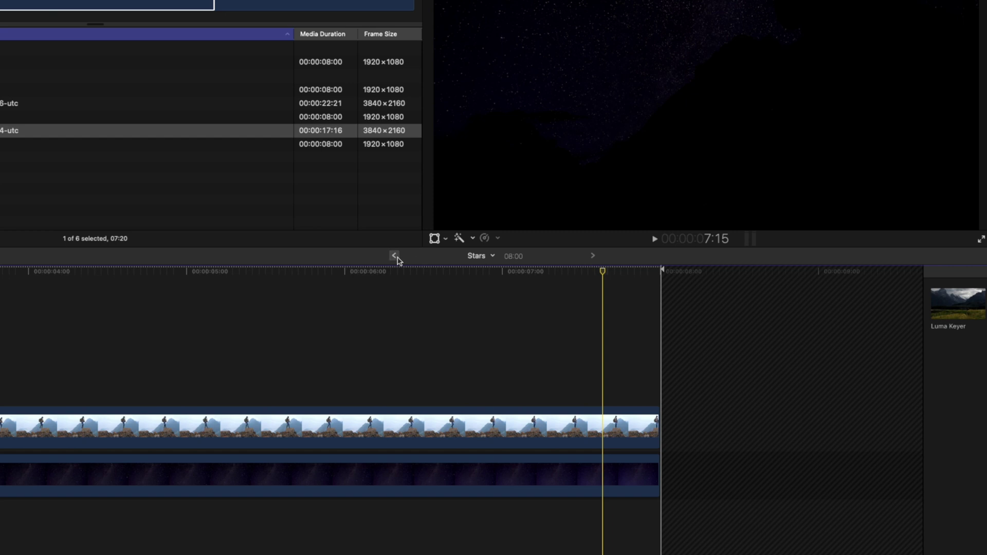
{"action": "left_click", "coordinate": [395, 256]}
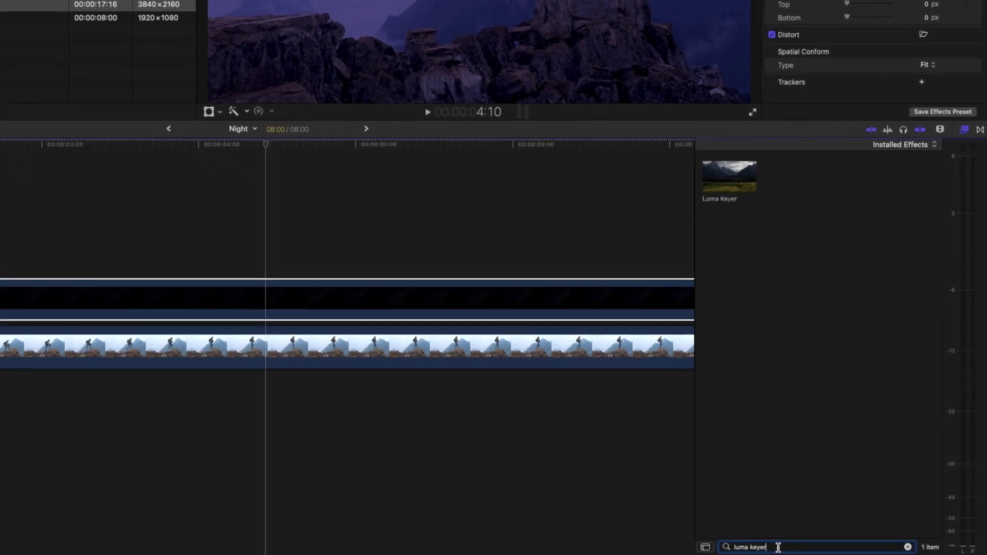
Step: Search effects for 'draw' and apply Draw Mask to the Stars clip
{"action": "triple_click", "coordinate": [843, 549]}
{"action": "type", "text": "draw"}
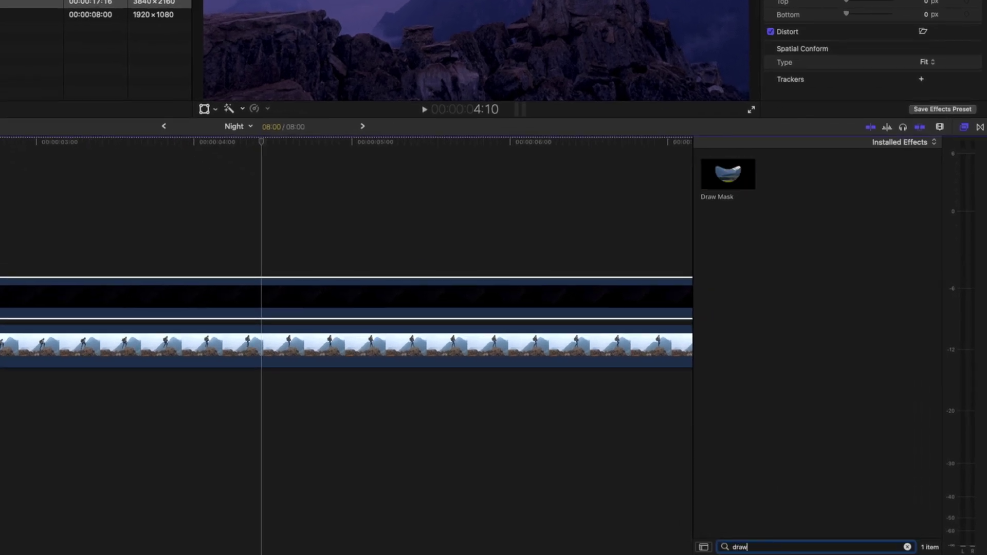
{"action": "left_click_drag", "start_coordinate": [738, 166], "coordinate": [403, 299]}
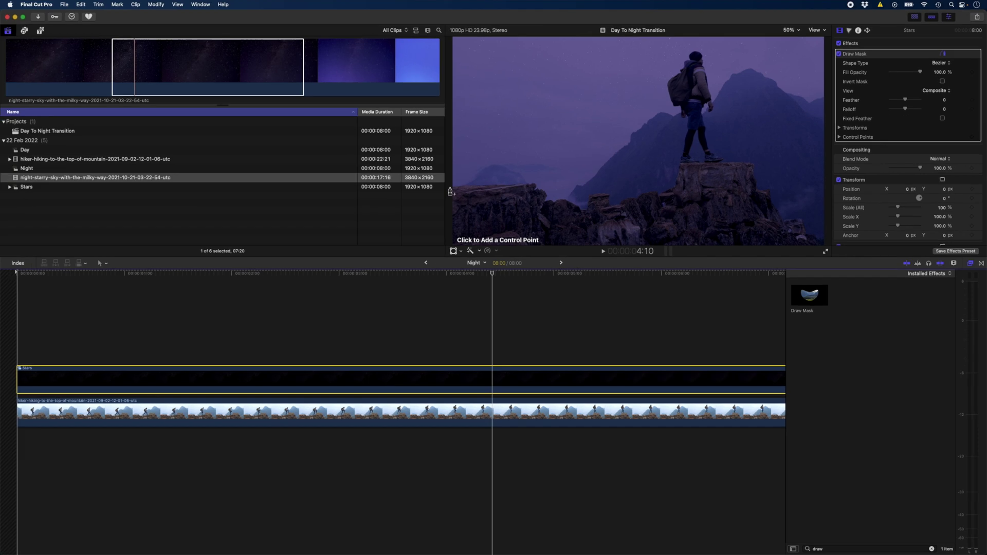
Step: Trace mask points along the ridge from the frame's left edge to the hiker's shoulder
{"action": "left_click", "coordinate": [298, 86]}
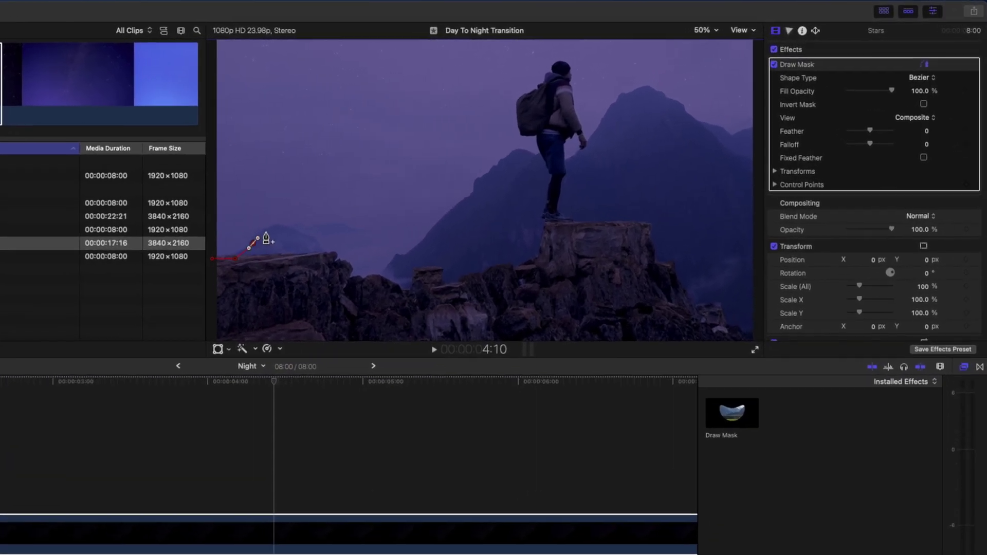
{"action": "left_click", "coordinate": [271, 230]}
{"action": "left_click", "coordinate": [318, 229]}
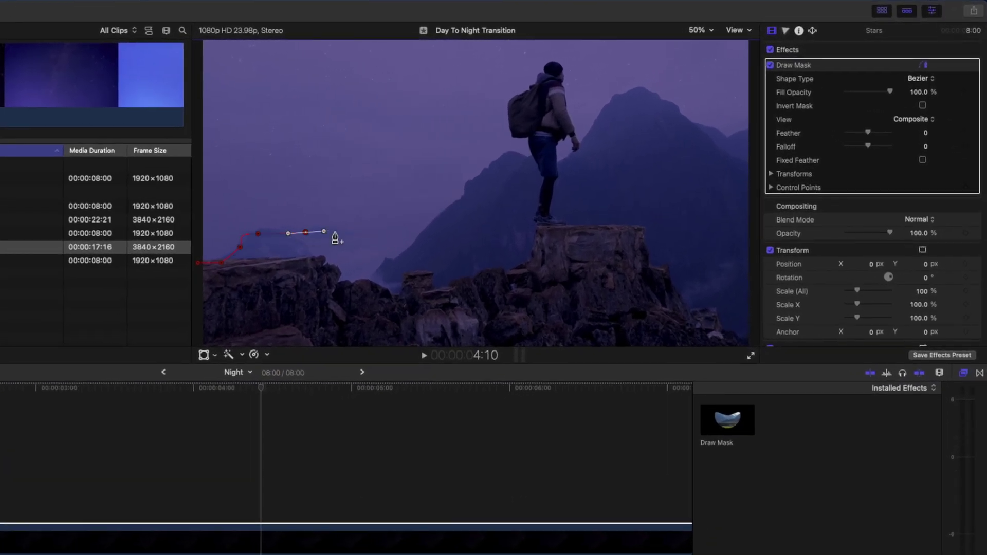
{"action": "left_click_drag", "start_coordinate": [370, 230], "coordinate": [389, 239]}
{"action": "left_click", "coordinate": [409, 247]}
{"action": "left_click", "coordinate": [426, 237]}
{"action": "left_click_drag", "start_coordinate": [469, 194], "coordinate": [510, 161]}
{"action": "left_click", "coordinate": [525, 159]}
{"action": "left_click", "coordinate": [558, 171]}
Step: Continue the mask over the mountain peak and down to the bottom right, then close the shape
{"action": "mouse_move", "coordinate": [585, 148]}
{"action": "left_mouse_down"}
{"action": "mouse_move", "coordinate": [634, 95]}
{"action": "mouse_move", "coordinate": [666, 108]}
{"action": "left_mouse_up"}
{"action": "left_click_drag", "start_coordinate": [711, 136], "coordinate": [759, 148]}
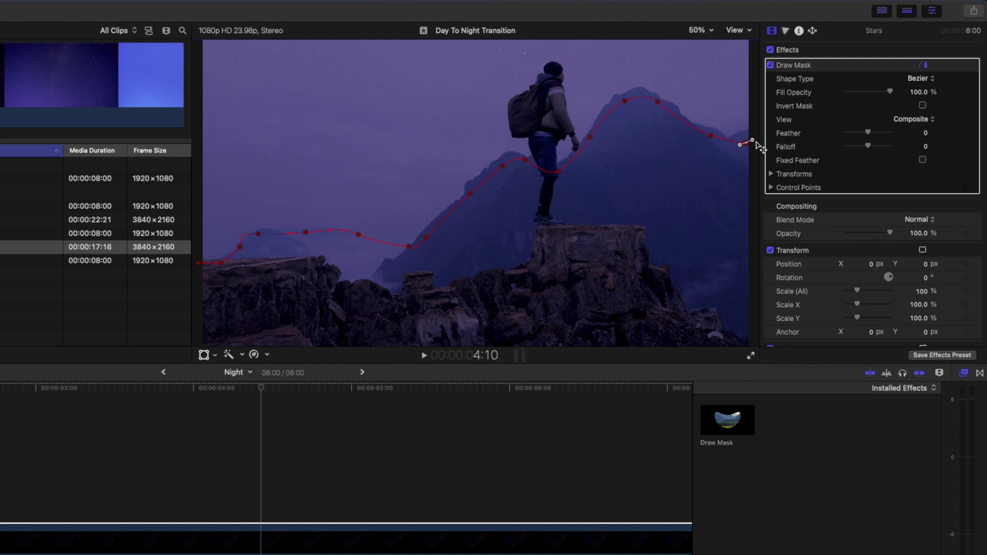
{"action": "left_click", "coordinate": [756, 168]}
{"action": "left_click", "coordinate": [753, 345]}
{"action": "left_click", "coordinate": [197, 327]}
{"action": "key", "text": "super+z"}
{"action": "left_click", "coordinate": [198, 263]}
Step: Set the mask Feather to 100 and invert it so stars stay in the sky
{"action": "left_click_drag", "start_coordinate": [868, 132], "coordinate": [927, 136]}
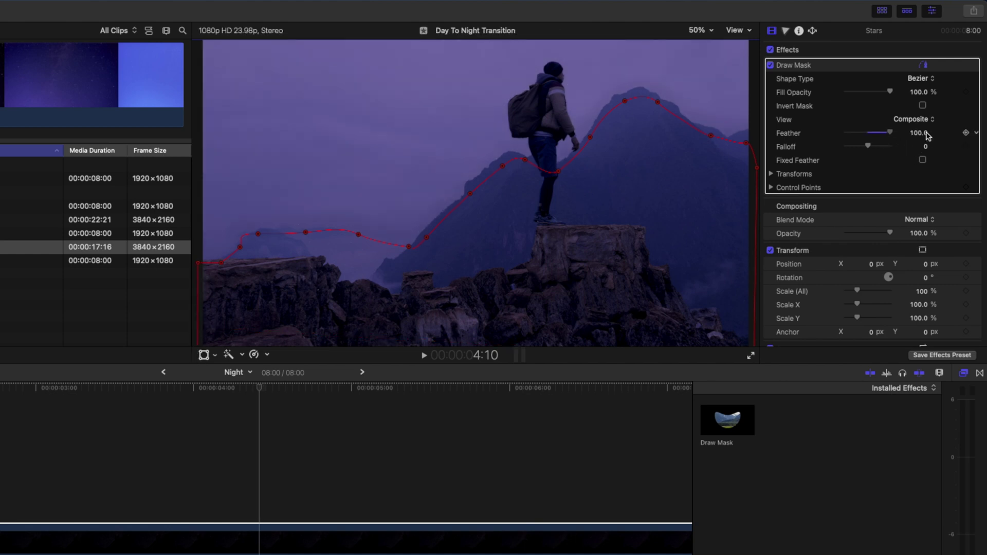
{"action": "left_click", "coordinate": [922, 106]}
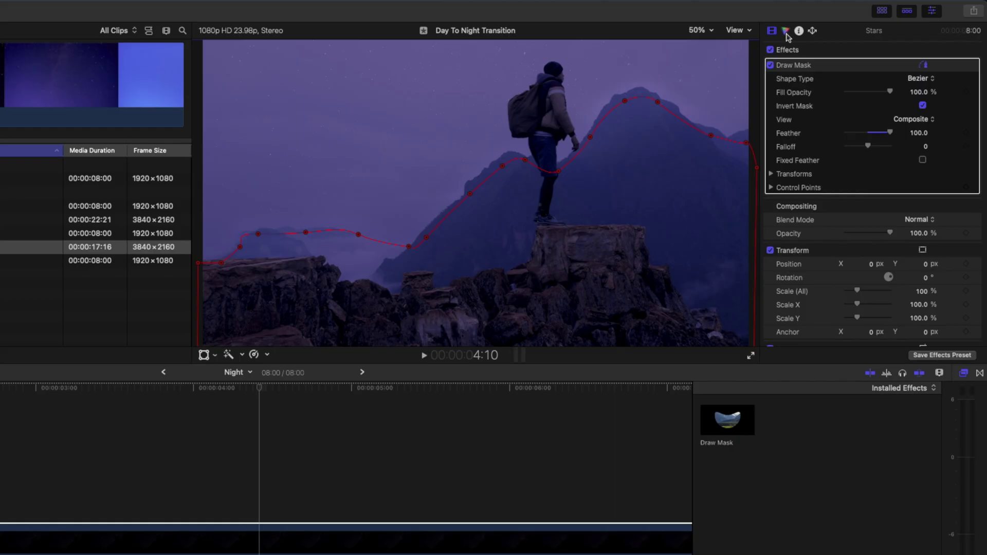
{"action": "left_click", "coordinate": [785, 33]}
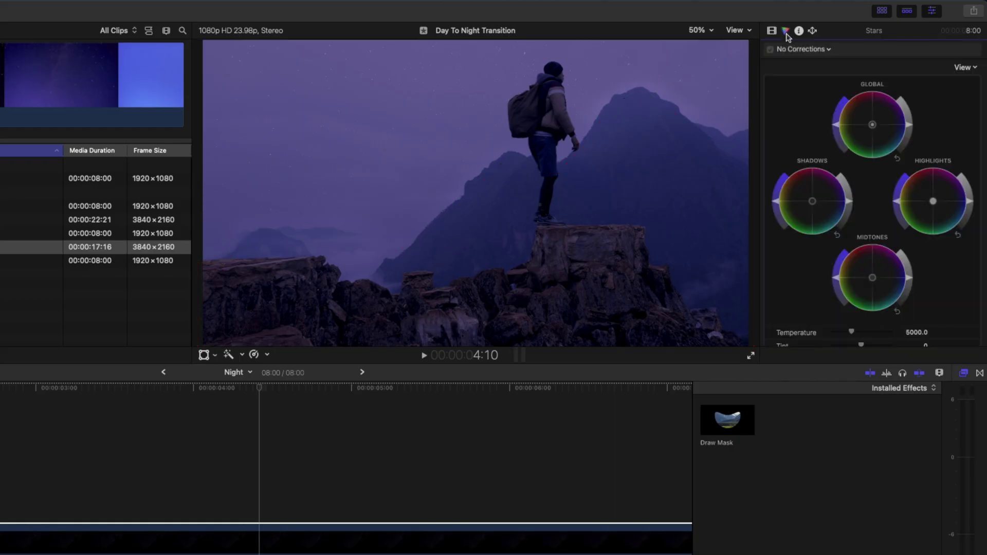
Step: Add Color Wheels 1 to Stars via the Highlights wheel, toggling it off and on to compare
{"action": "left_click", "coordinate": [969, 204]}
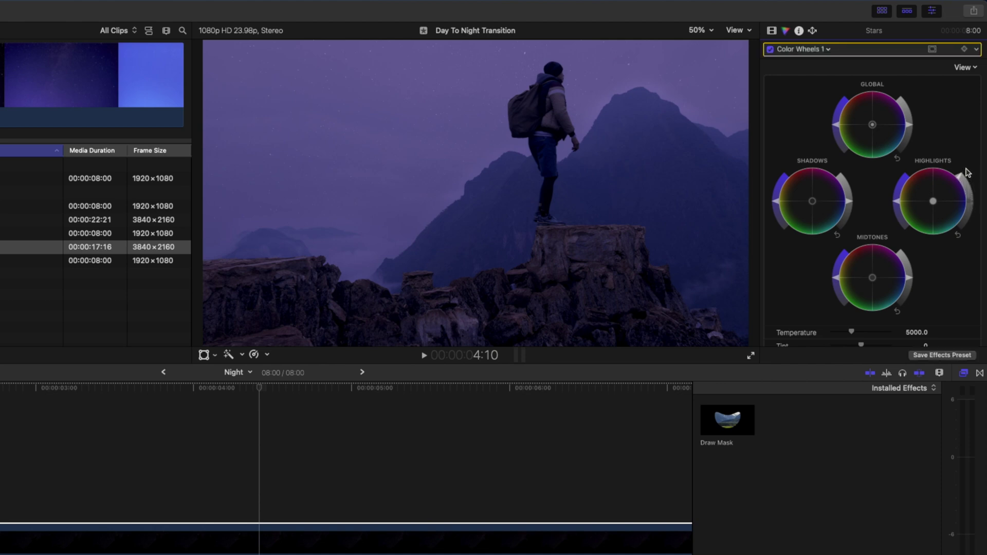
{"action": "left_click", "coordinate": [965, 175]}
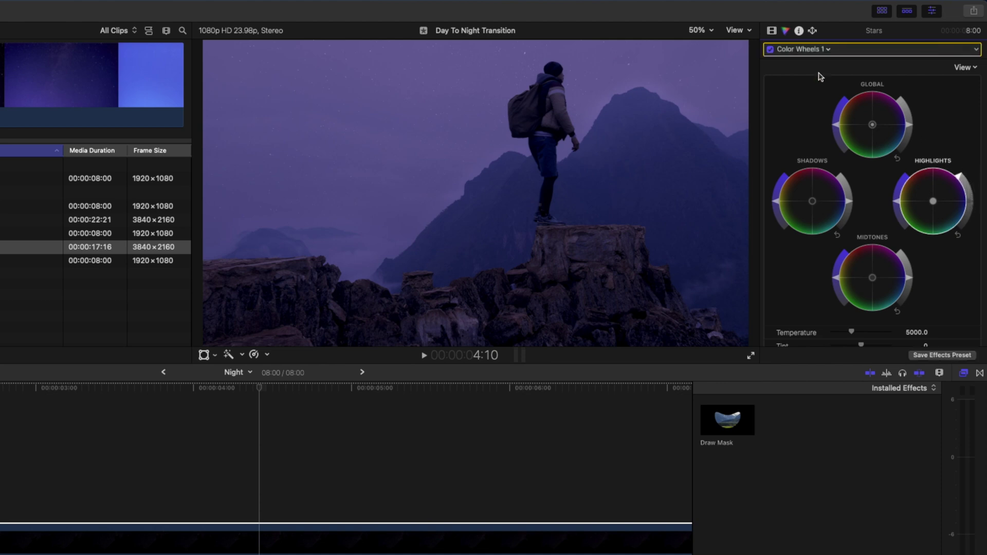
{"action": "left_click", "coordinate": [771, 50]}
{"action": "left_click", "coordinate": [771, 49]}
{"action": "left_click", "coordinate": [770, 50]}
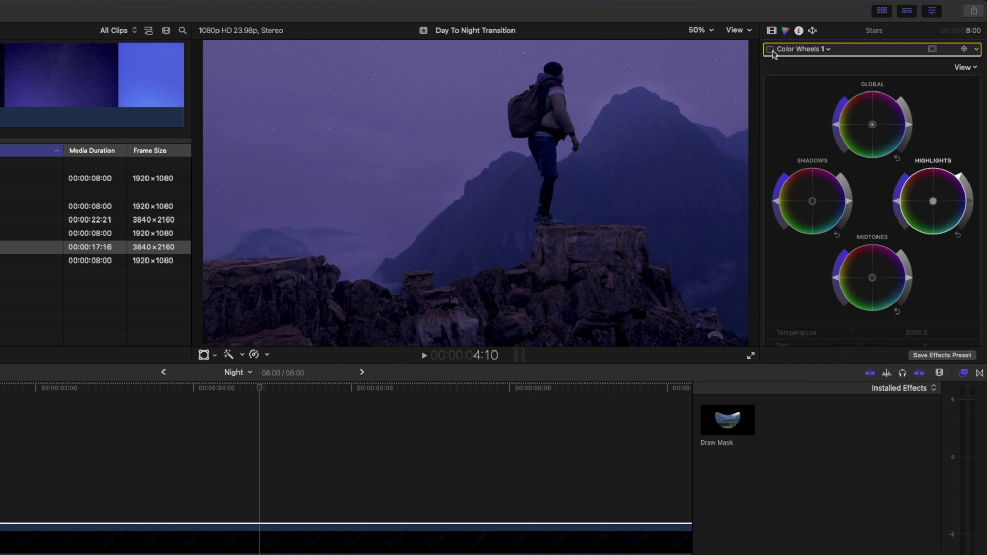
{"action": "left_click", "coordinate": [770, 50]}
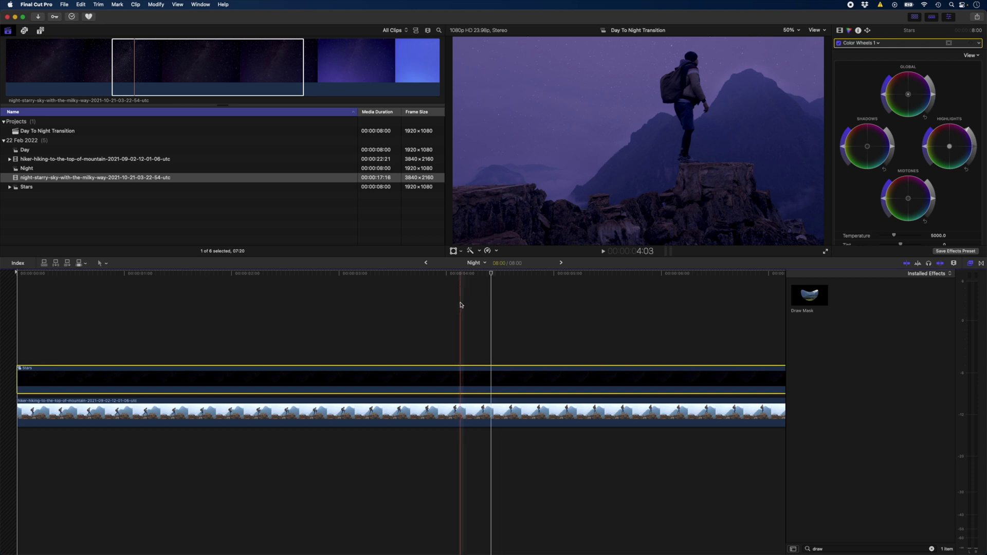
Step: At about 5:17, add a second Draw Mask to Stars traced around the hiker's shoulder
{"action": "left_click", "coordinate": [414, 308]}
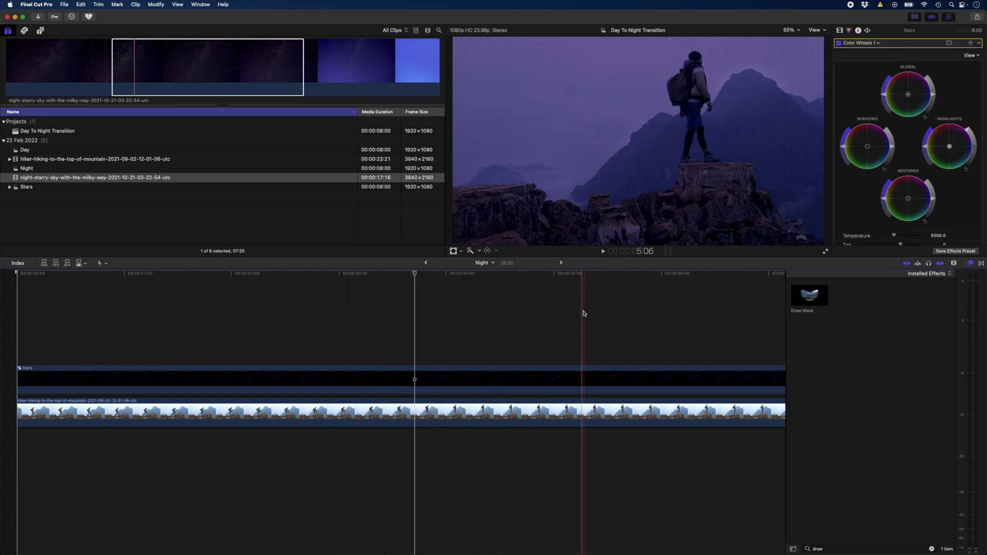
{"action": "left_click", "coordinate": [632, 316]}
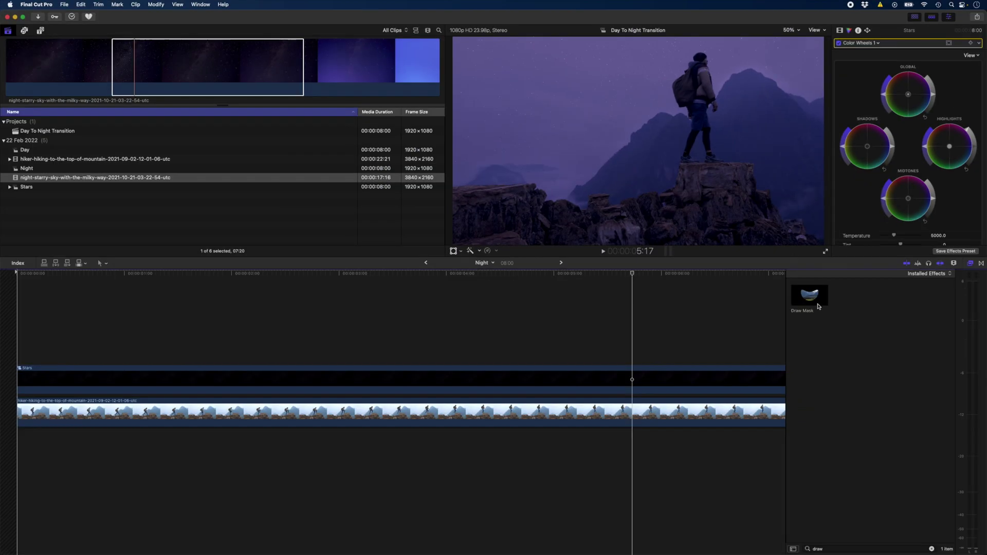
{"action": "mouse_move", "coordinate": [809, 295]}
{"action": "left_mouse_down"}
{"action": "mouse_move", "coordinate": [700, 350]}
{"action": "mouse_move", "coordinate": [702, 380]}
{"action": "left_mouse_up"}
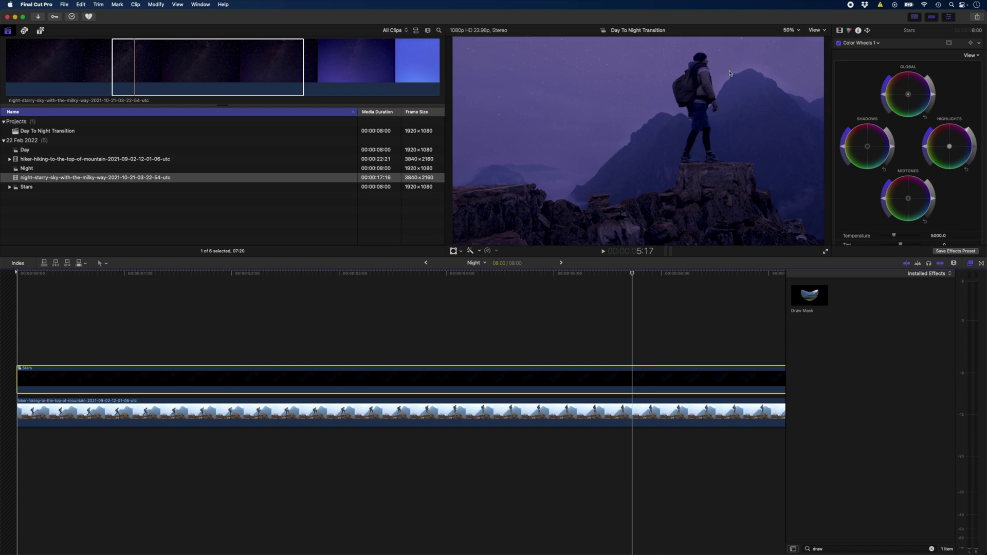
{"action": "left_click", "coordinate": [840, 31]}
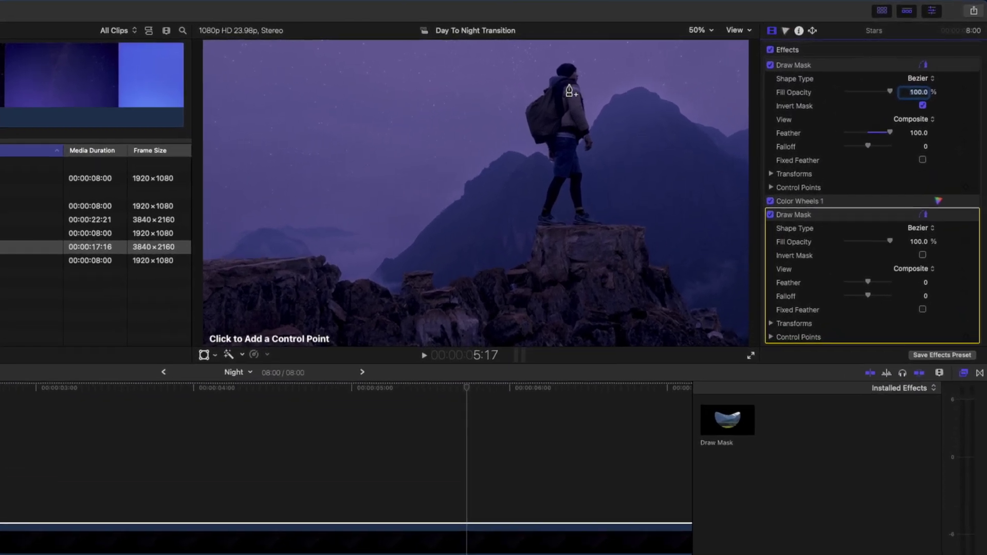
{"action": "left_click", "coordinate": [568, 85]}
{"action": "left_click", "coordinate": [560, 96]}
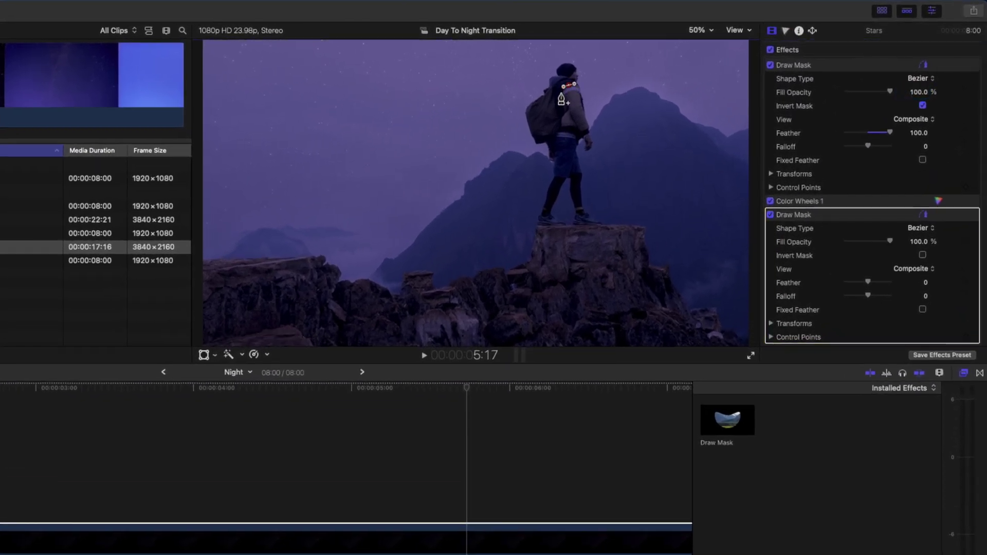
{"action": "left_click", "coordinate": [566, 101]}
{"action": "left_click", "coordinate": [568, 86]}
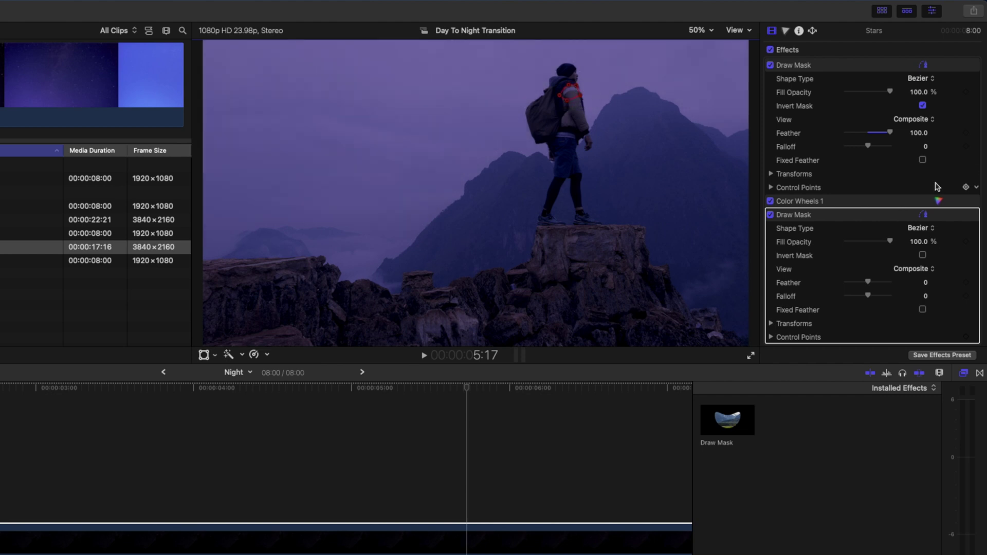
Step: Invert the second mask, feather it to 27, move it above Color Wheels 1, and keyframe its control points
{"action": "left_click", "coordinate": [923, 256]}
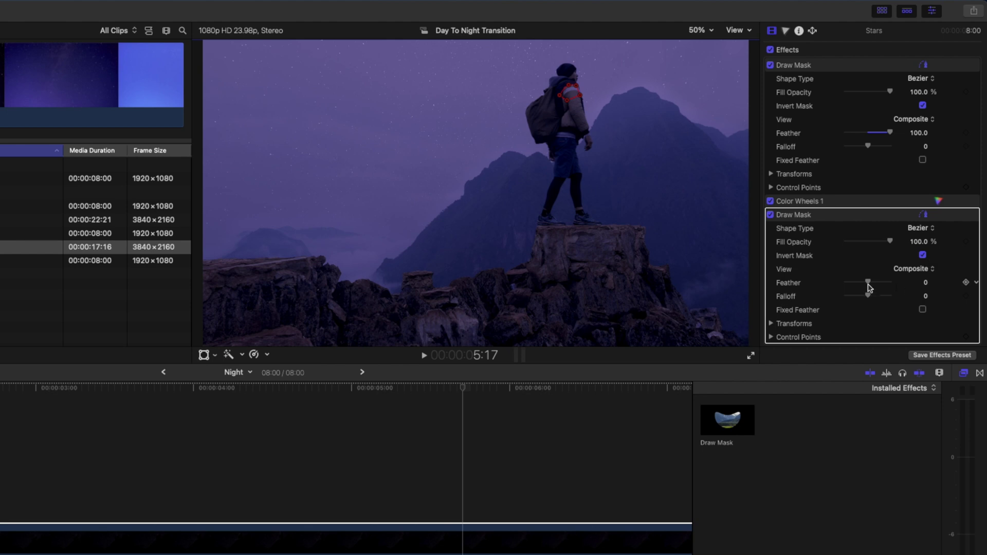
{"action": "left_click_drag", "start_coordinate": [867, 284], "coordinate": [873, 283]}
{"action": "left_click_drag", "start_coordinate": [808, 218], "coordinate": [810, 196]}
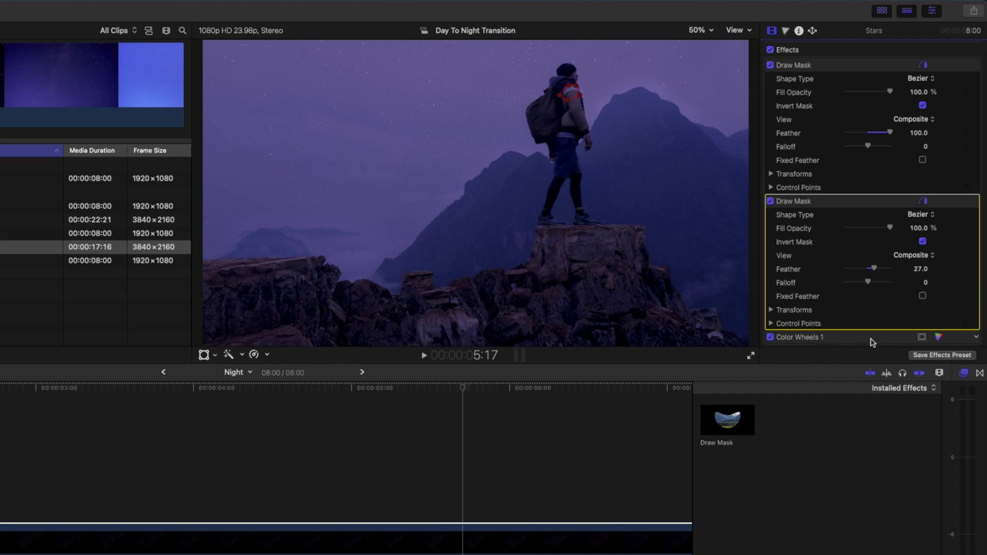
{"action": "left_click", "coordinate": [966, 324]}
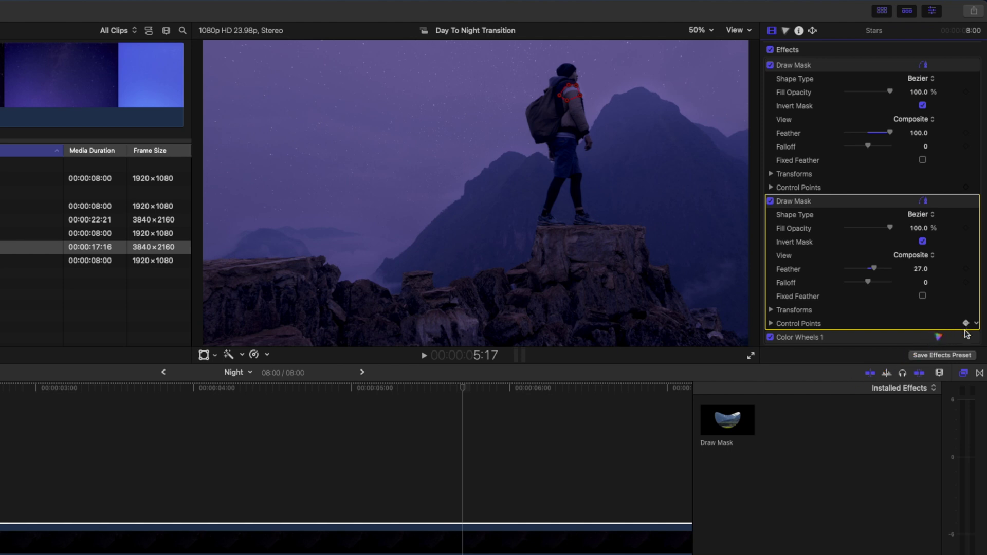
{"action": "left_click", "coordinate": [964, 372]}
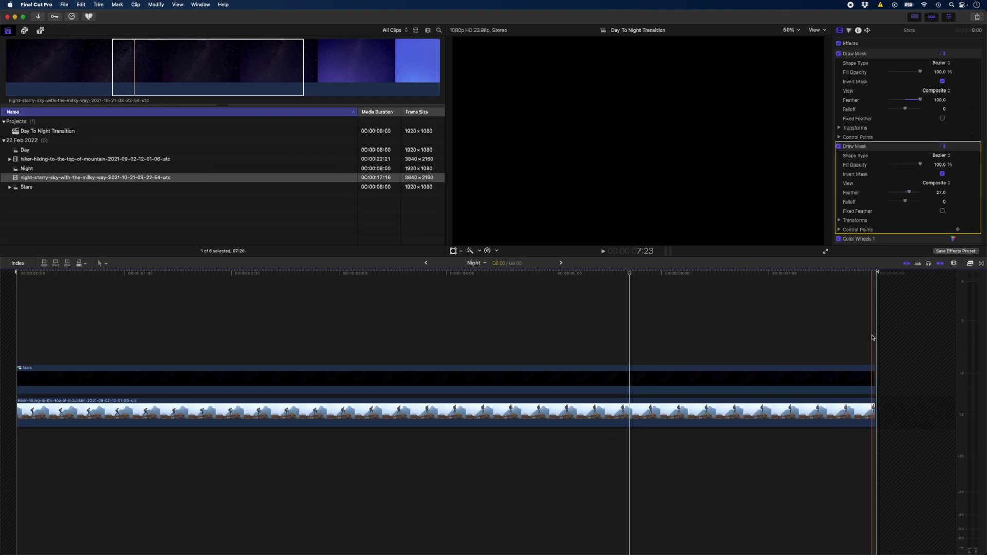
Step: Keyframe the shoulder mask onto the hiker's backpack at 7:23, 1:09 and around 4:20
{"action": "left_click", "coordinate": [869, 380]}
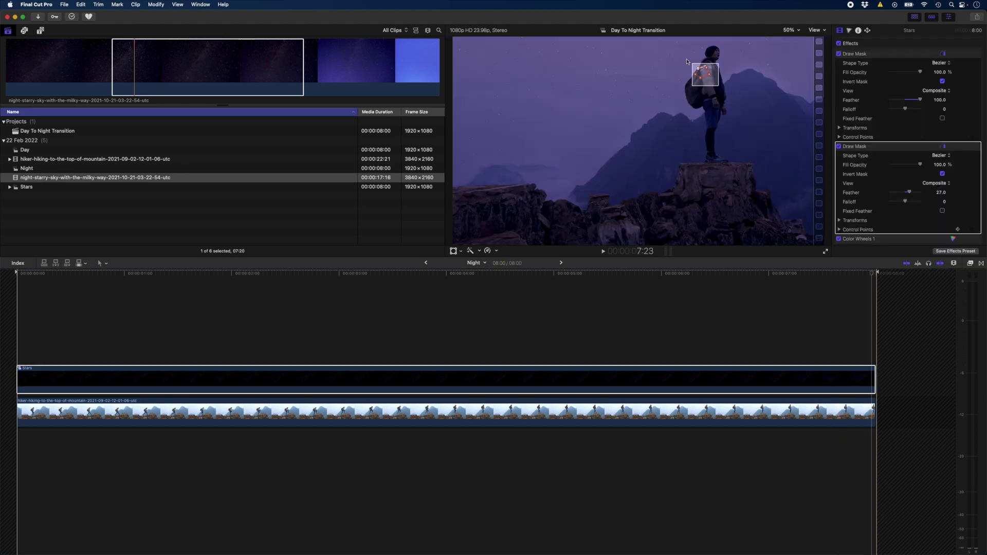
{"action": "left_click_drag", "start_coordinate": [700, 76], "coordinate": [707, 78]}
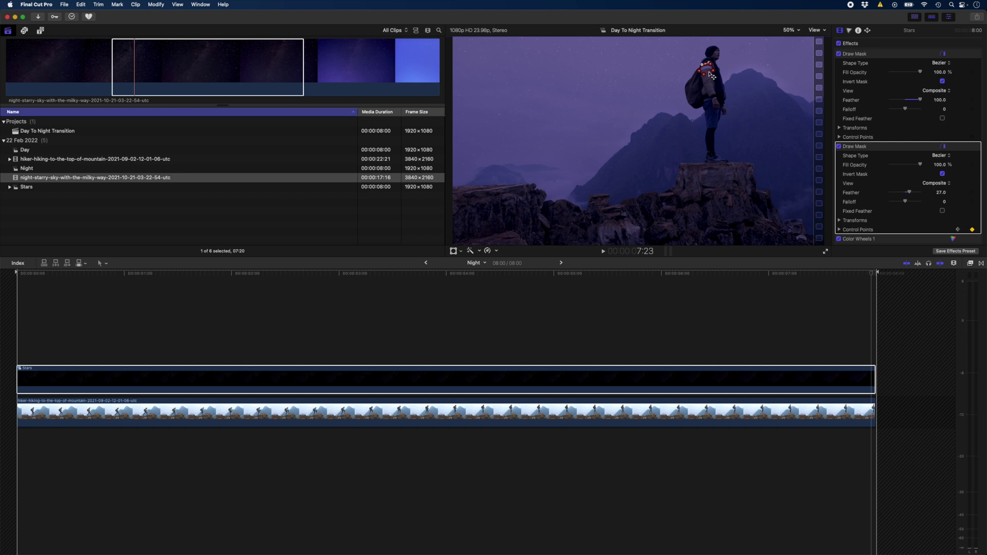
{"action": "left_click", "coordinate": [48, 319]}
{"action": "left_click", "coordinate": [164, 381]}
{"action": "left_click_drag", "start_coordinate": [707, 75], "coordinate": [637, 123]}
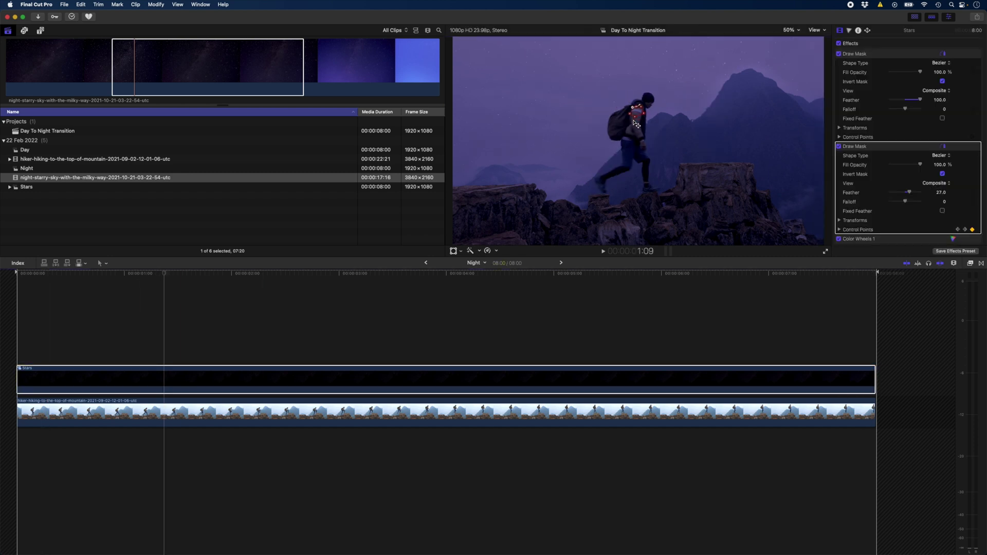
{"action": "left_click", "coordinate": [528, 380]}
{"action": "key", "text": "ctrl+v"}
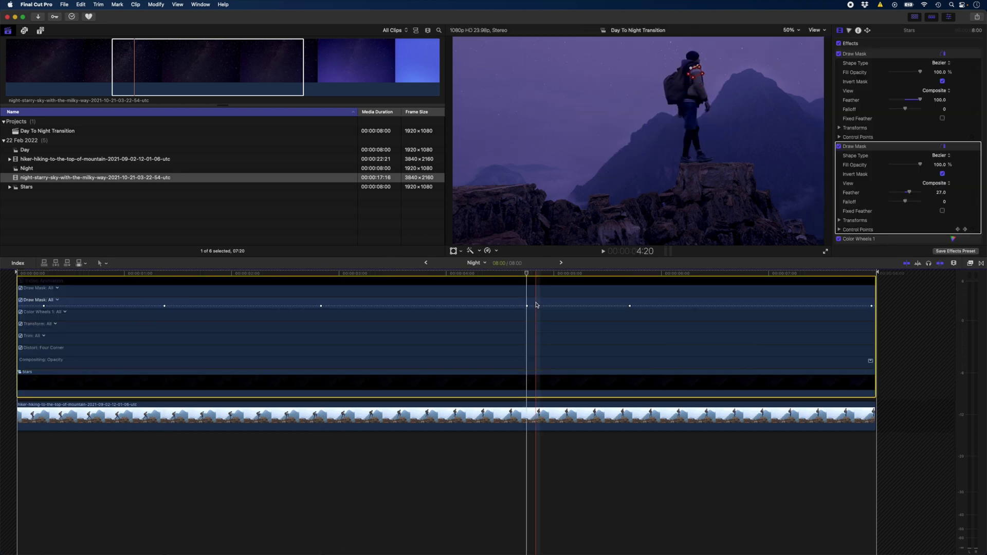
{"action": "left_click", "coordinate": [430, 273]}
{"action": "mouse_move", "coordinate": [662, 85]}
{"action": "left_mouse_down"}
{"action": "mouse_move", "coordinate": [612, 120]}
{"action": "mouse_move", "coordinate": [686, 97]}
{"action": "mouse_move", "coordinate": [700, 73]}
{"action": "left_mouse_up"}
Step: Step through frames across the Stars clip, realigning the mask on the hiker at each one
{"action": "left_click", "coordinate": [246, 273]}
{"action": "left_click", "coordinate": [102, 273]}
{"action": "left_click", "coordinate": [129, 273]}
{"action": "left_click", "coordinate": [204, 273]}
{"action": "left_click", "coordinate": [277, 273]}
{"action": "left_click", "coordinate": [370, 273]}
{"action": "left_click", "coordinate": [464, 273]}
{"action": "left_click", "coordinate": [573, 273]}
{"action": "left_click", "coordinate": [737, 273]}
{"action": "left_click", "coordinate": [683, 273]}
{"action": "left_click", "coordinate": [44, 273]}
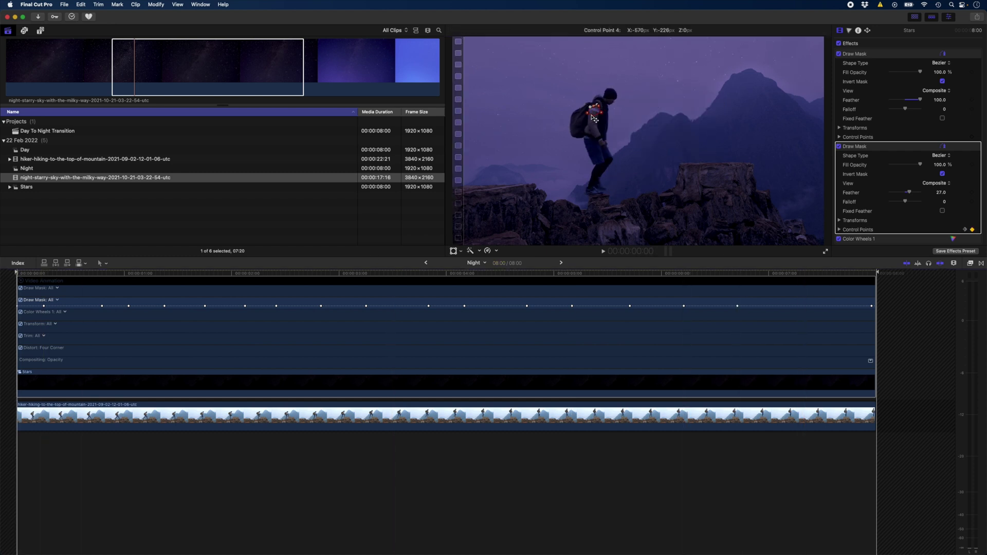
{"action": "left_click", "coordinate": [75, 273]}
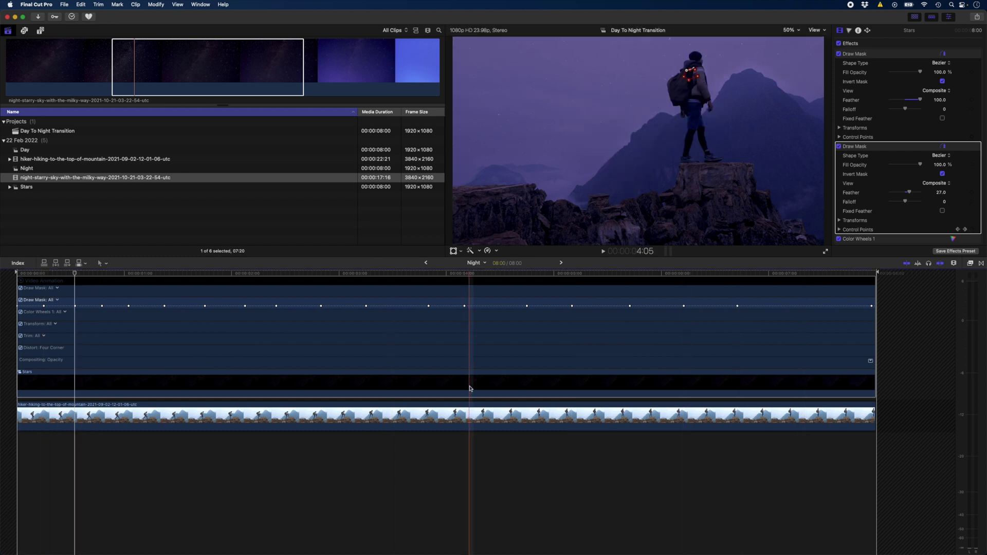
{"action": "key", "text": "ctrl+v"}
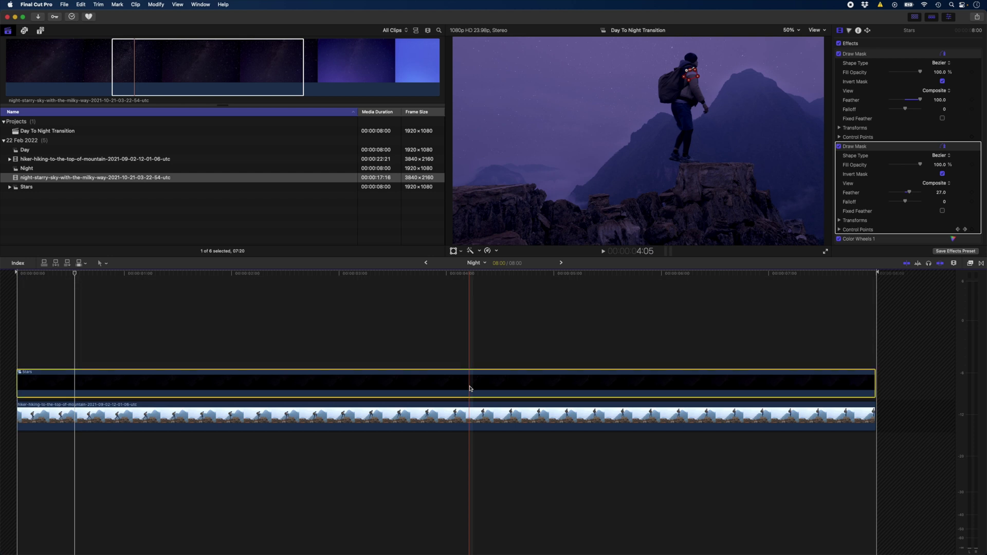
Step: Trim Night to start around 2 seconds and add a 2:00 Cross Dissolve from Day
{"action": "left_click", "coordinate": [425, 263]}
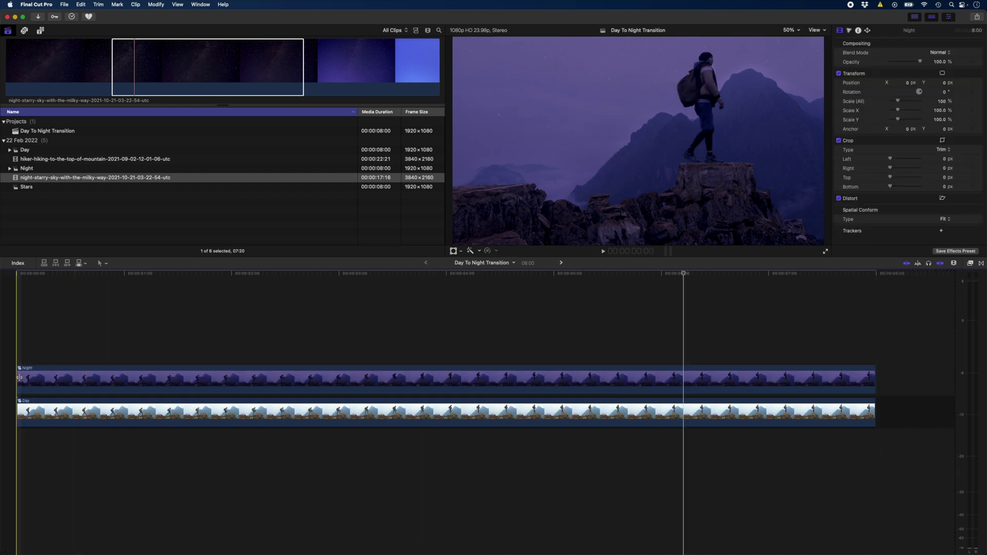
{"action": "left_click_drag", "start_coordinate": [18, 379], "coordinate": [239, 376]}
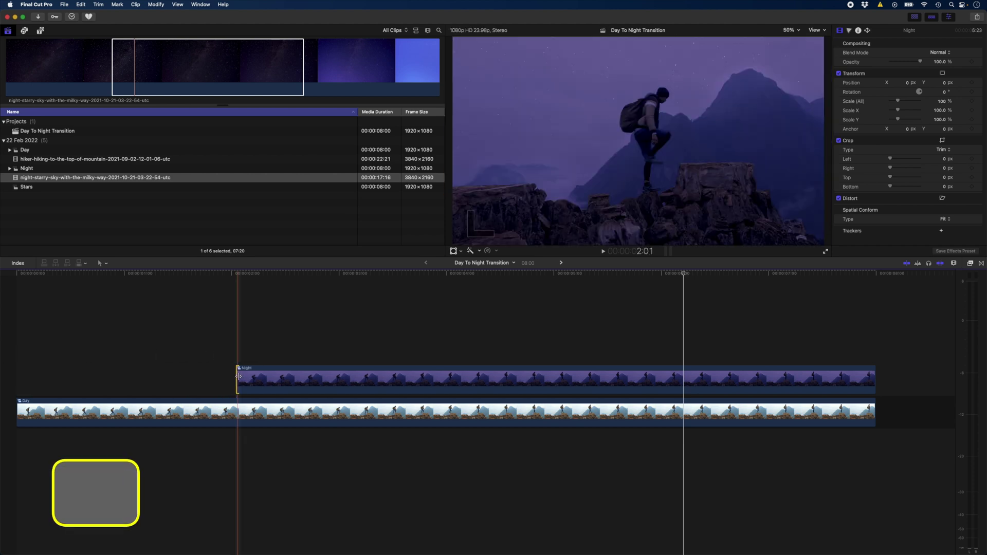
{"action": "key", "text": "super+t"}
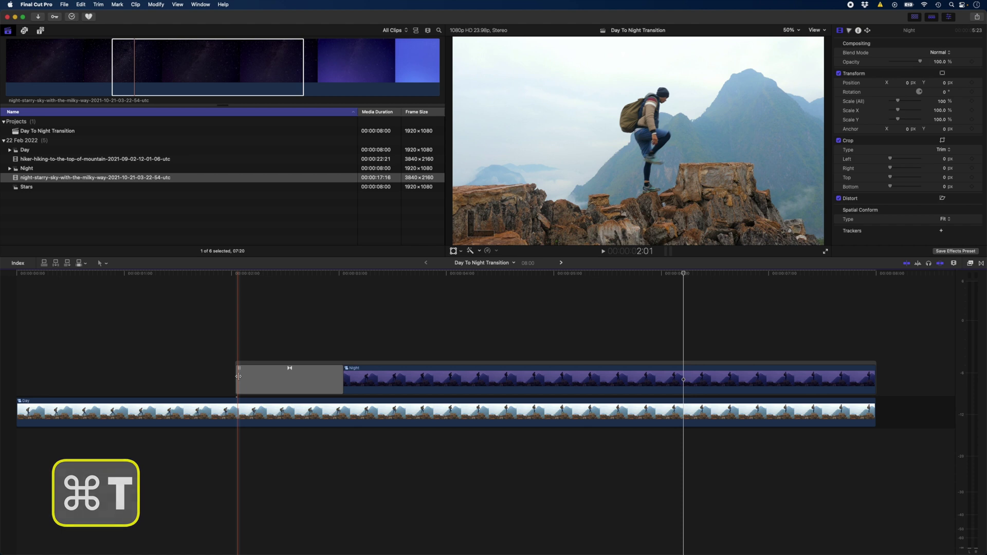
{"action": "left_click", "coordinate": [259, 379]}
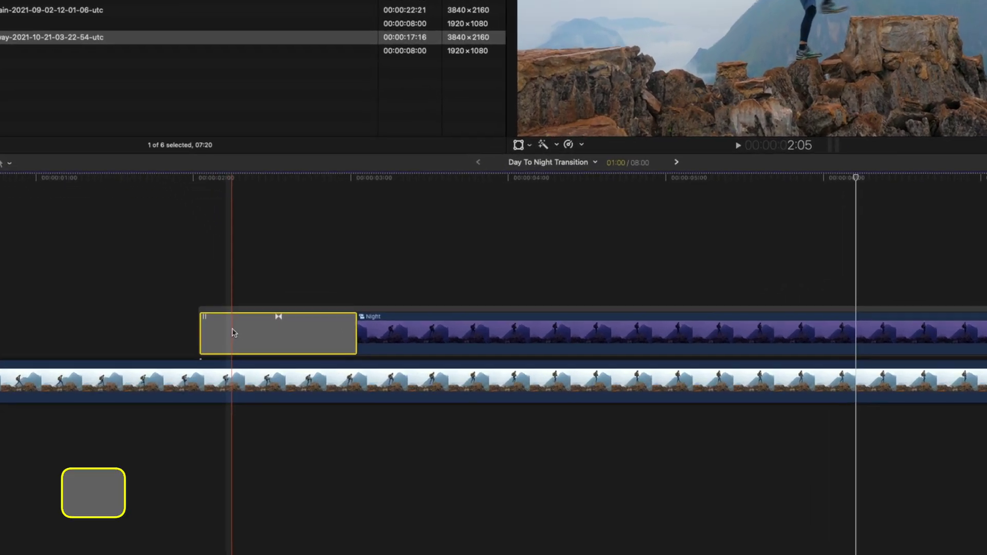
{"action": "key", "text": "ctrl+d"}
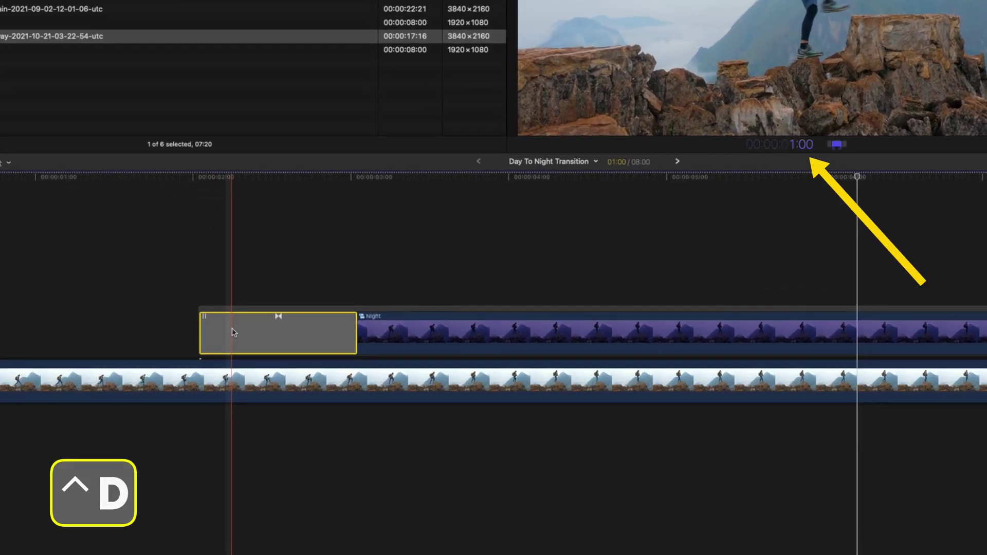
{"action": "type", "text": "200"}
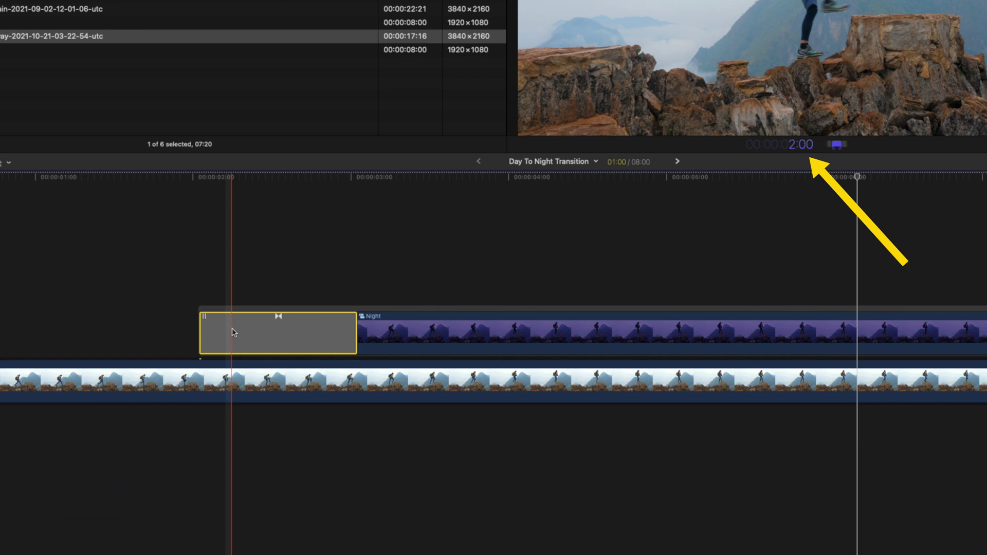
{"action": "key", "text": "Return"}
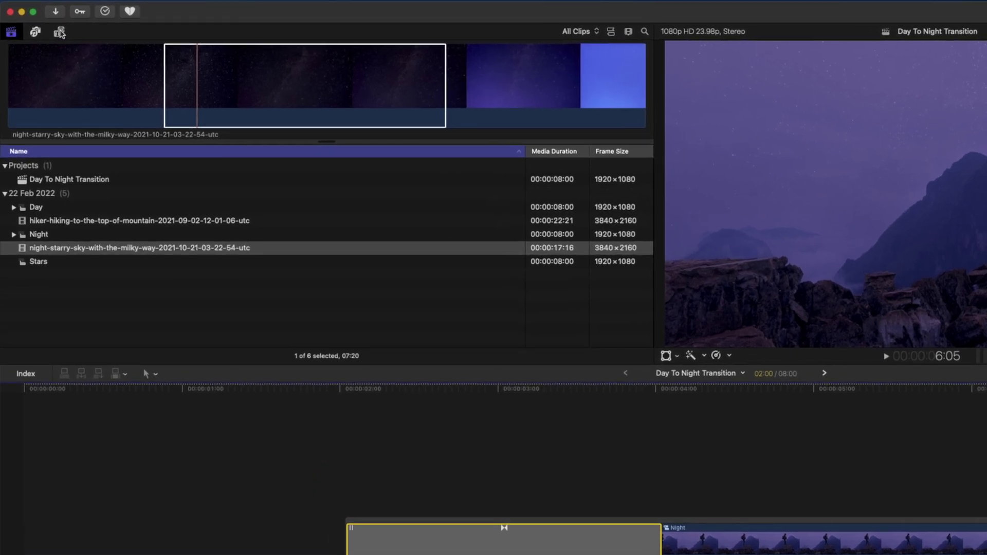
Step: Add an Adjustment Layer over all clips ending at 8:00, scale keyframed 120% to 100%; shift Crickets Night
{"action": "left_click", "coordinate": [41, 30]}
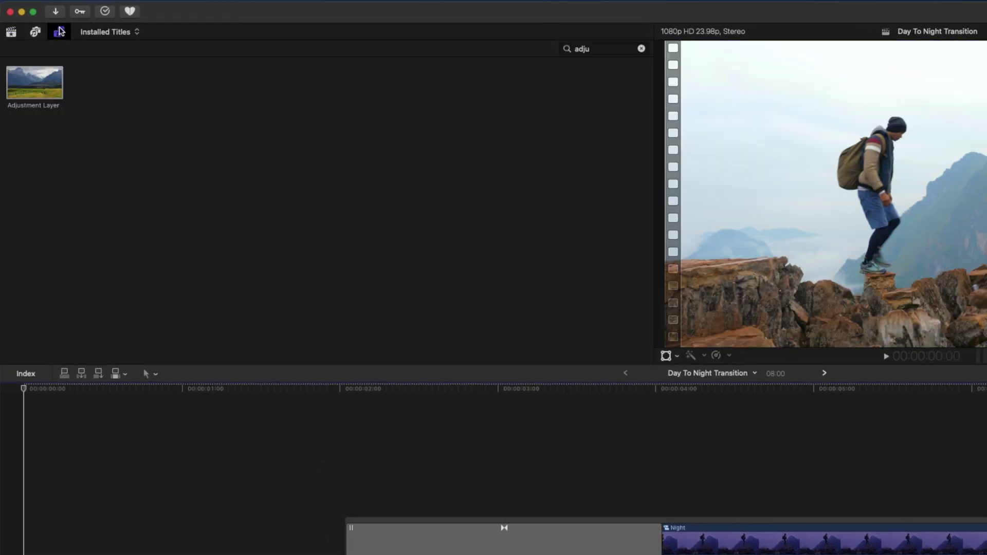
{"action": "left_click_drag", "start_coordinate": [34, 82], "coordinate": [165, 496]}
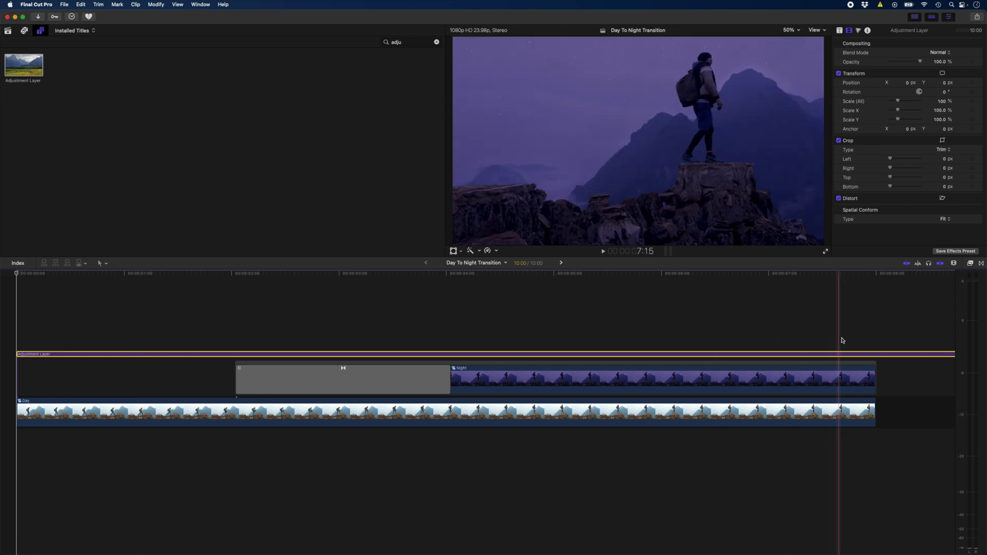
{"action": "key", "text": "alt"}
{"action": "key", "text": "alt+bracketright"}
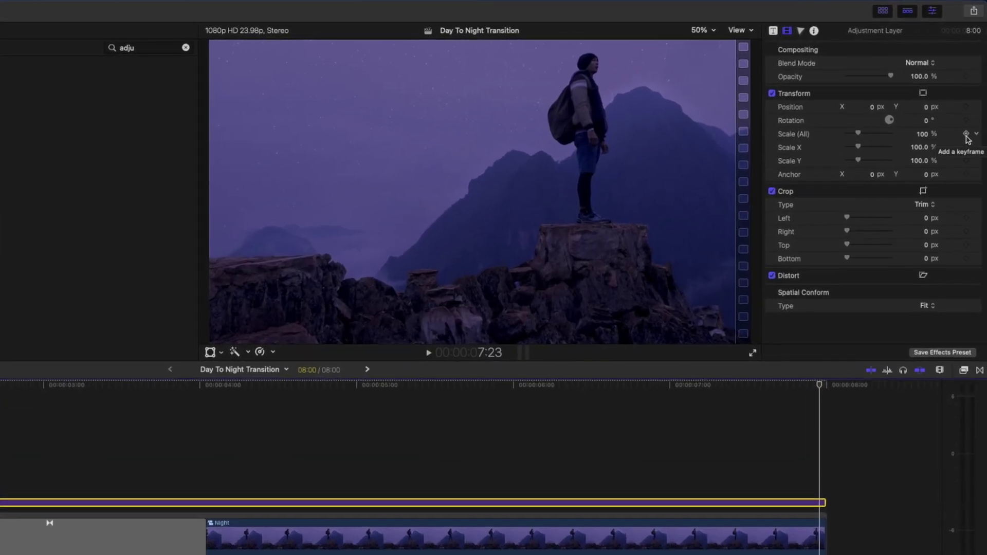
{"action": "left_click", "coordinate": [971, 102]}
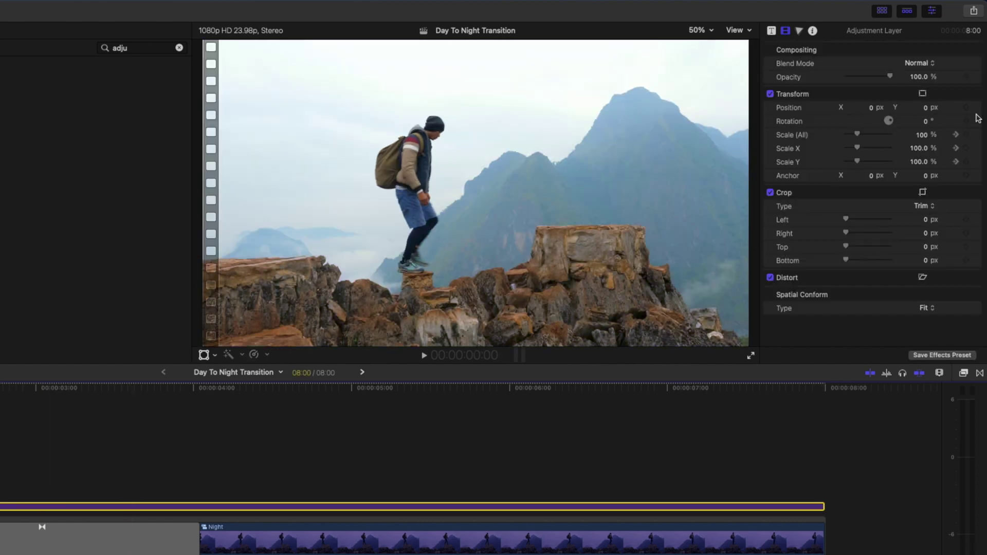
{"action": "left_click", "coordinate": [920, 137]}
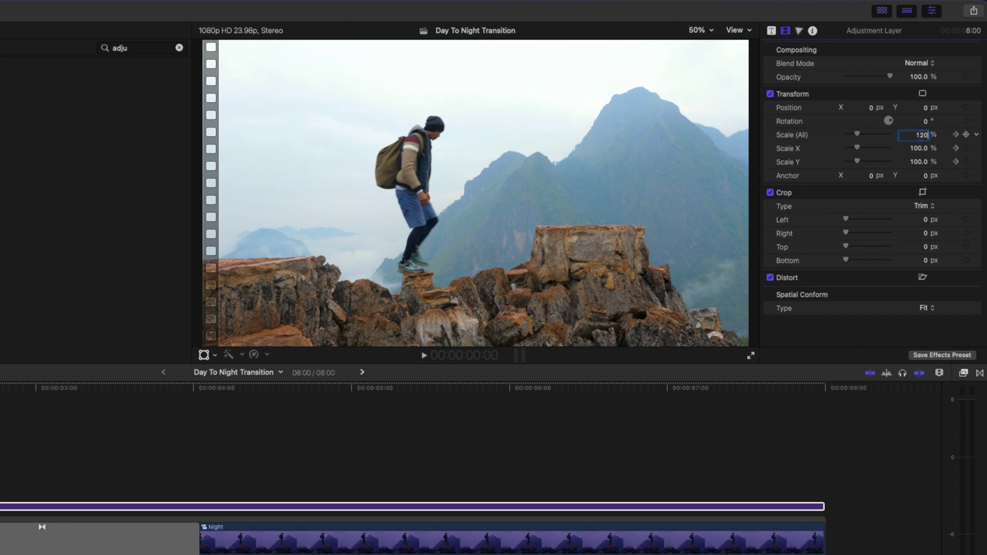
{"action": "key", "text": "Return"}
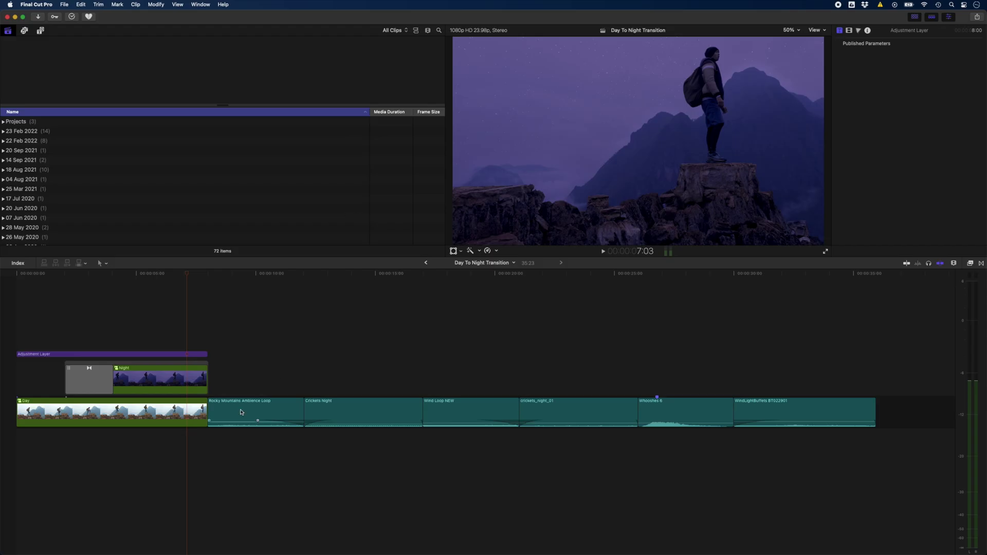
{"action": "left_click_drag", "start_coordinate": [242, 411], "coordinate": [175, 471]}
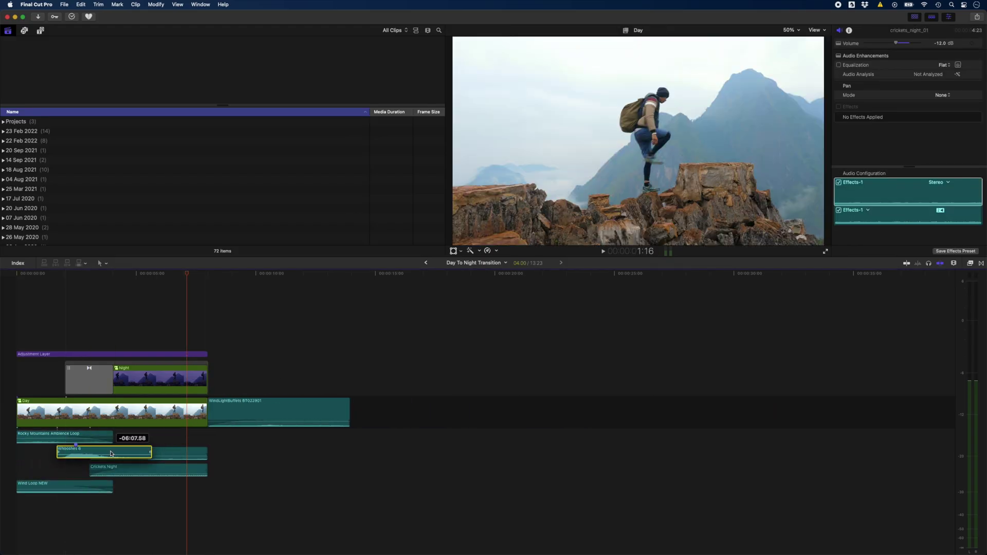